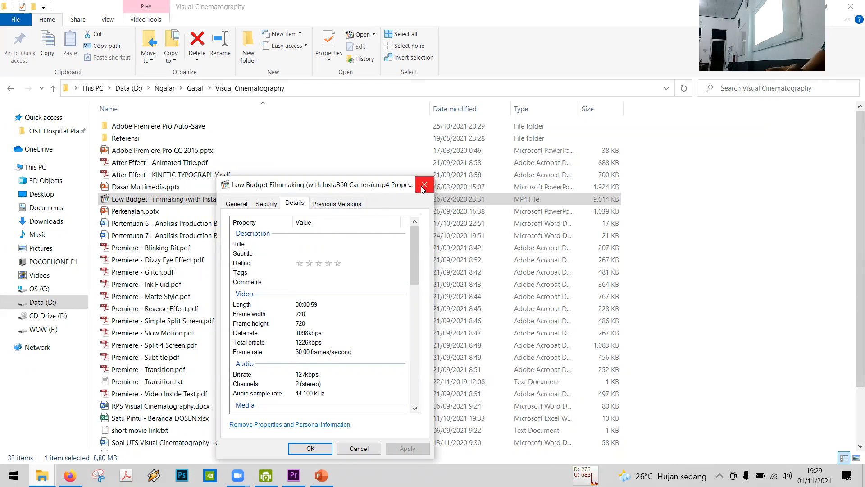
- Close the video's file properties, switch to Adobe Premiere Pro and create a new project named "Demo kelas"
click(423, 185)
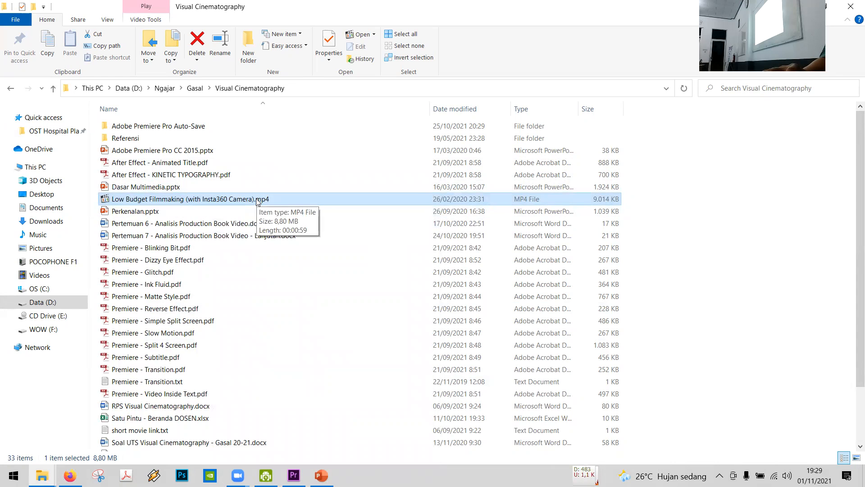
key(alt+Tab)
click(307, 199)
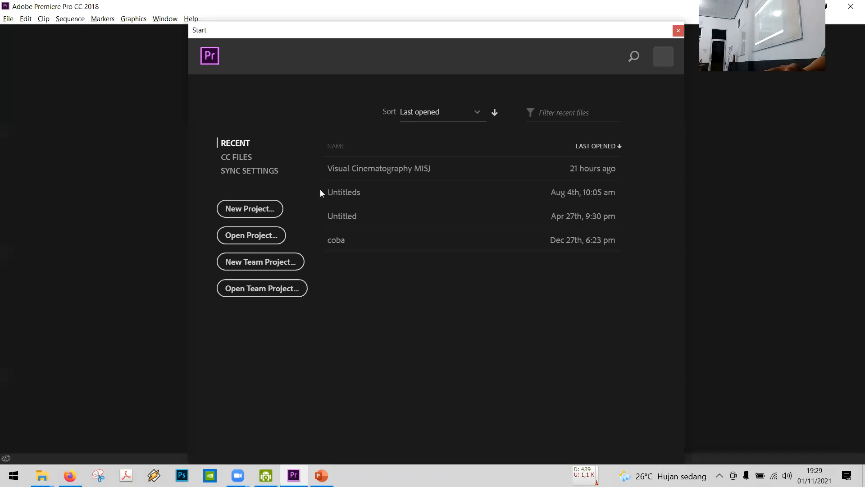
click(261, 207)
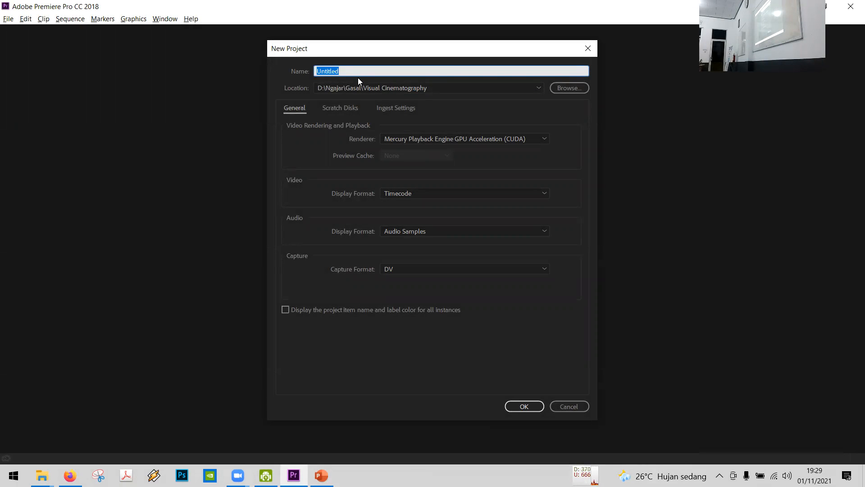
text(Demo kelas)
click(523, 406)
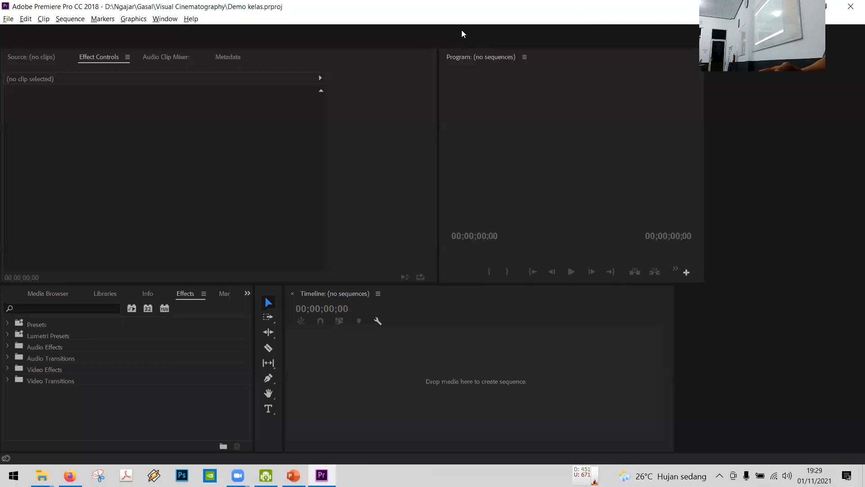
- Display the contents of the Demo kelas project in place of the effects list
click(223, 367)
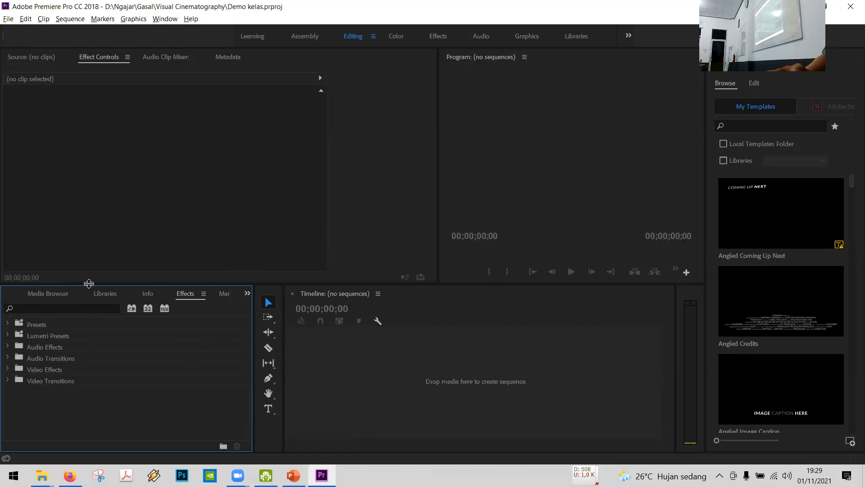
click(247, 295)
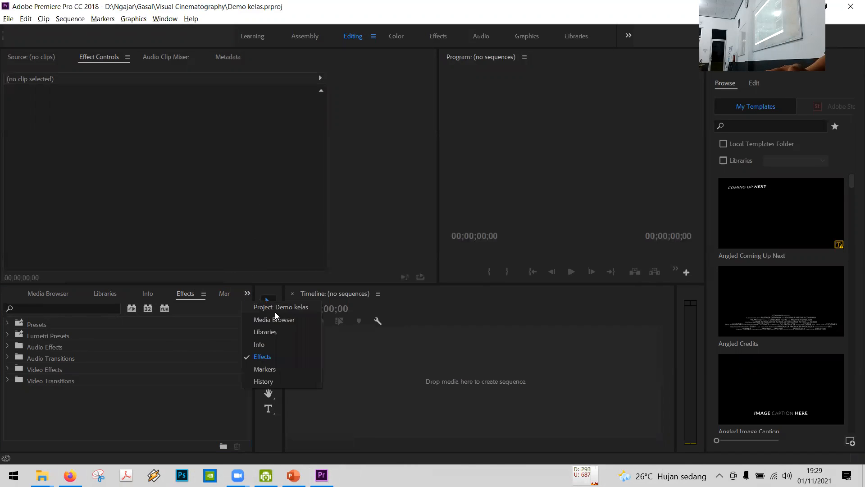
click(293, 307)
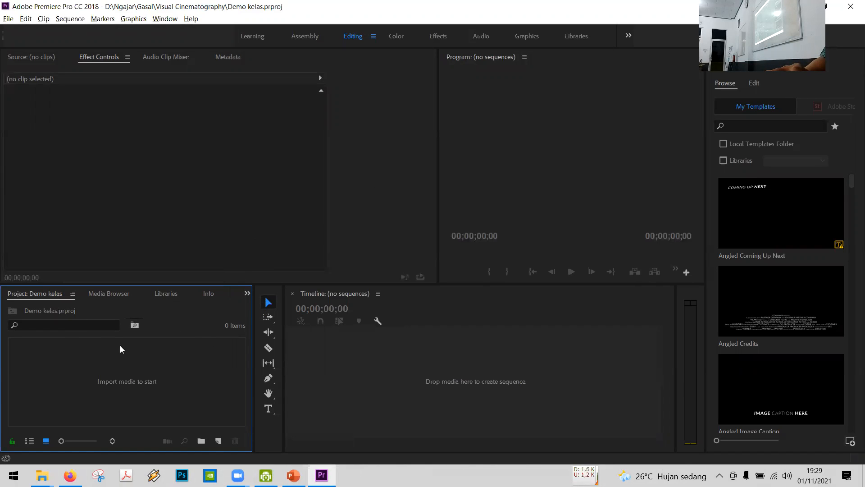
- Import Low Budget Filmmaking (with Insta360 Camera).mp4 from the Visual Cinematography folder into the project
right_click(179, 363)
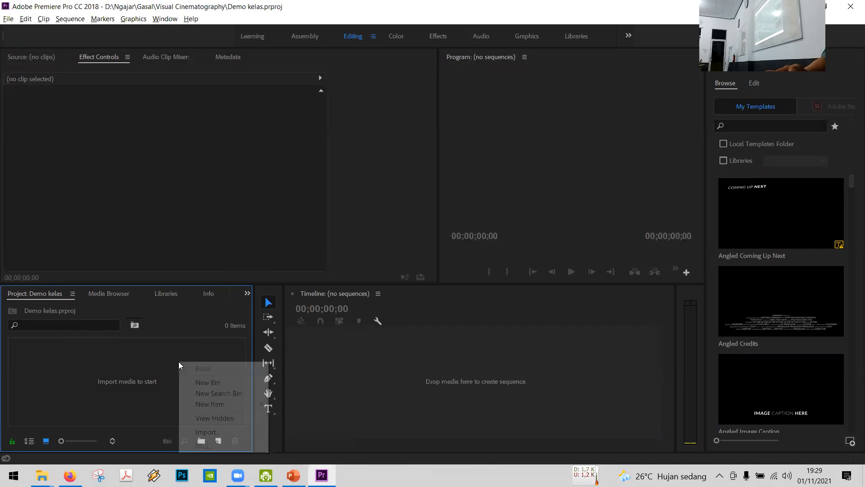
click(139, 363)
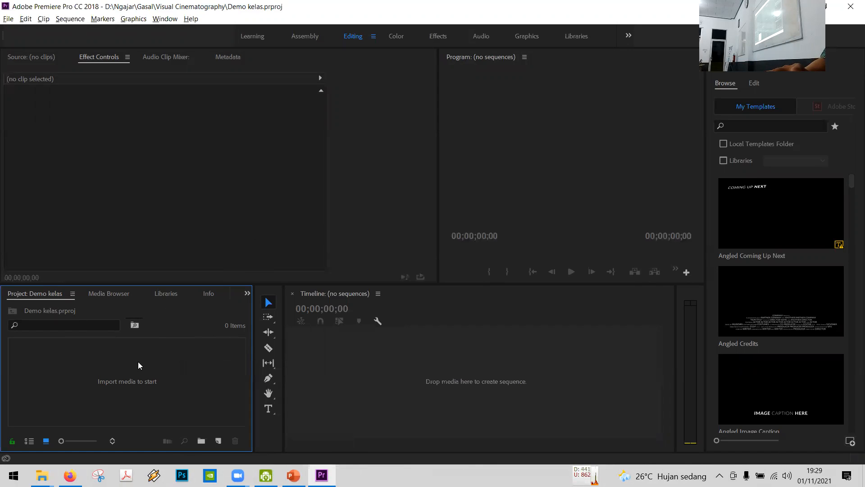
mouse_move(42, 475)
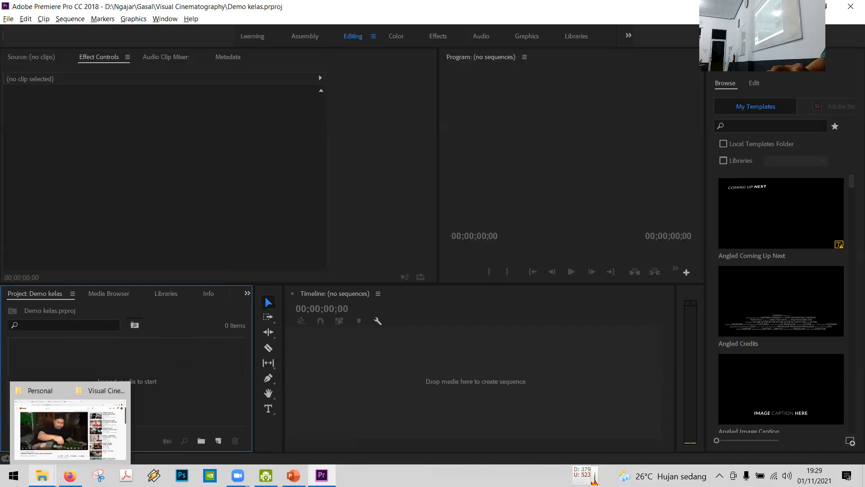
click(133, 429)
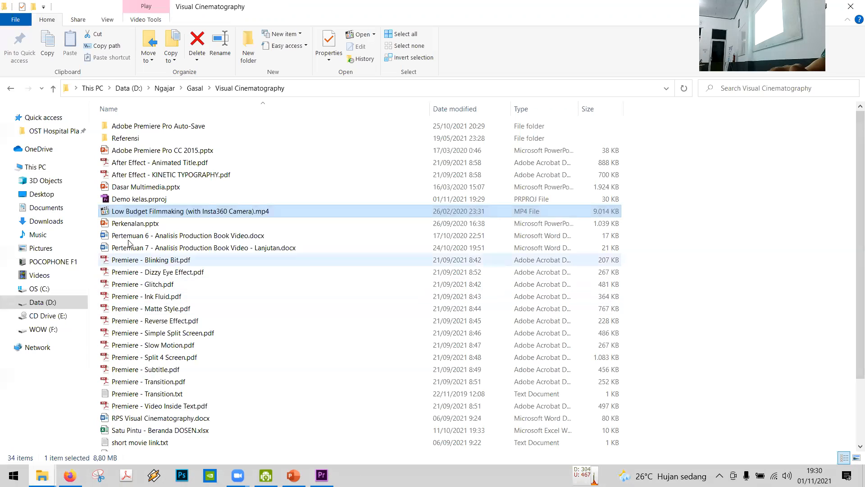
drag(161, 227, 125, 360)
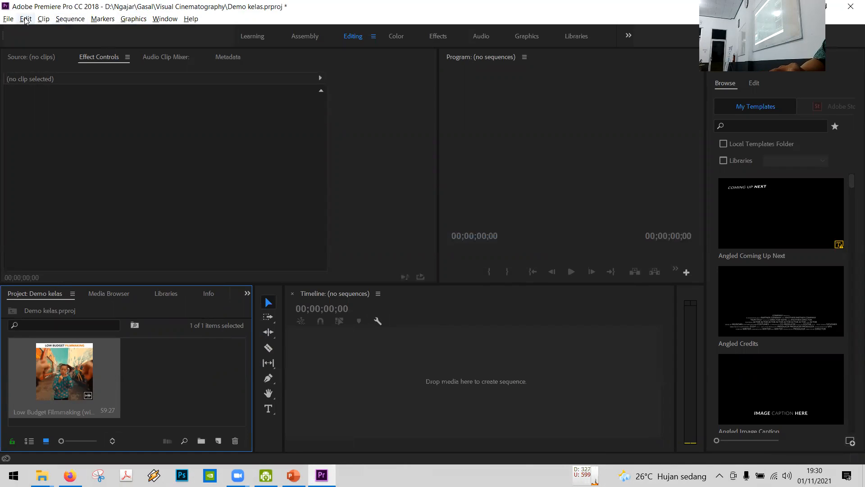
- Start a new sequence based on the Digital SLR 1080p preset DSLR 1080p25
click(7, 20)
mouse_move(100, 34)
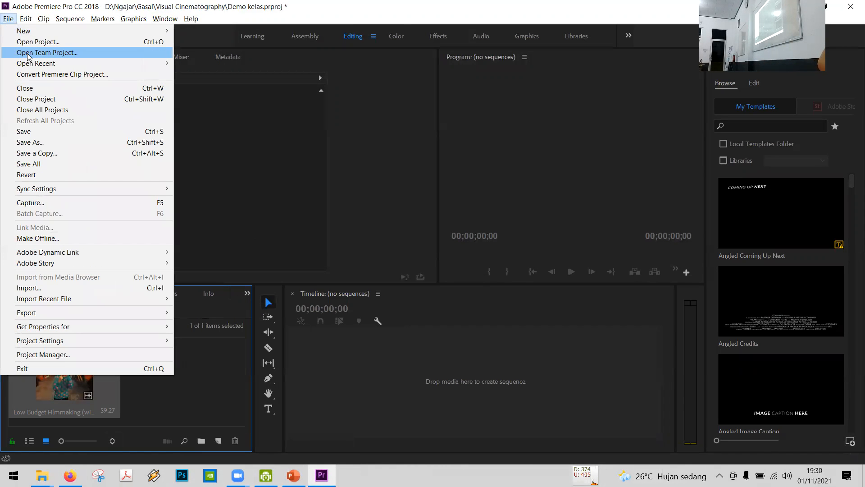
key(Up)
key(Up)
key(Right)
key(Down)
key(Down)
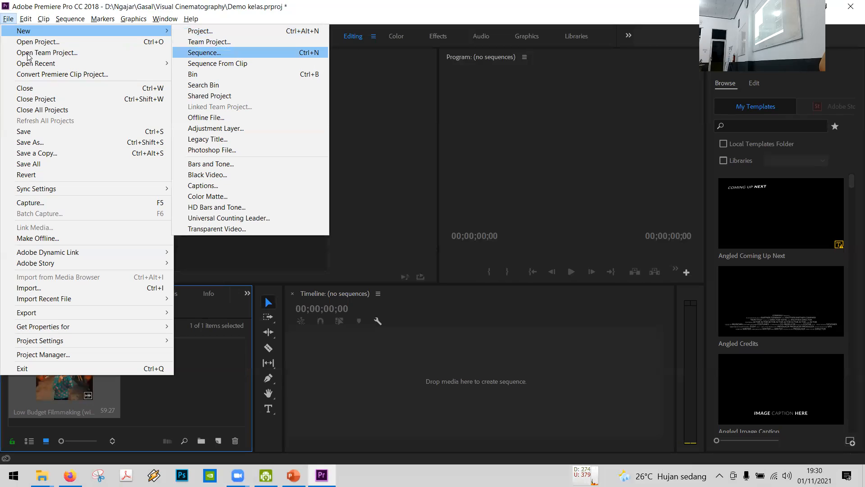
key(Return)
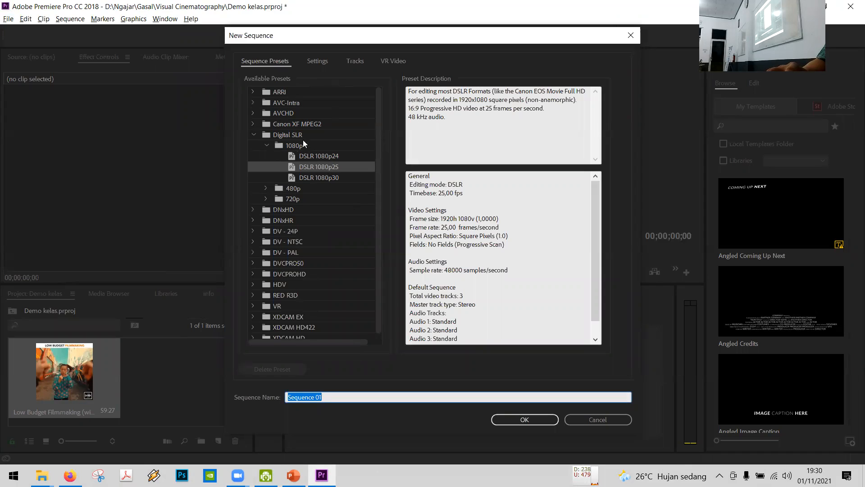
click(322, 168)
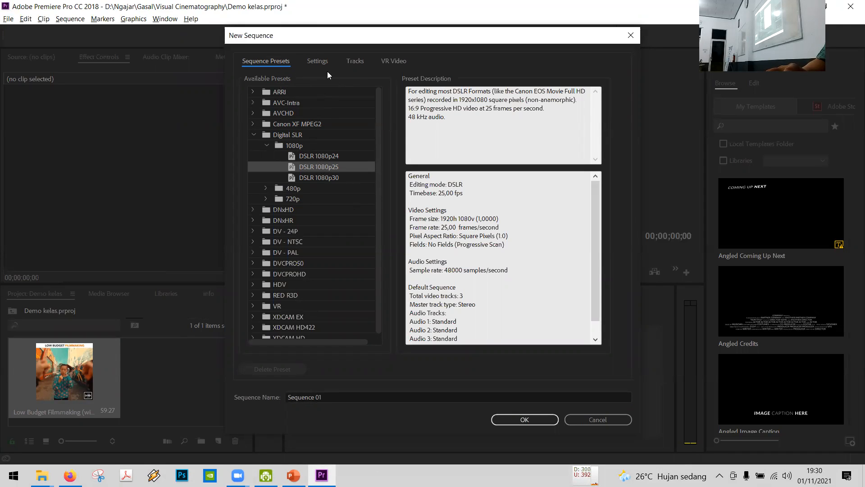
- Set the new sequence's frame size to 720 horizontal by 720 vertical
click(321, 58)
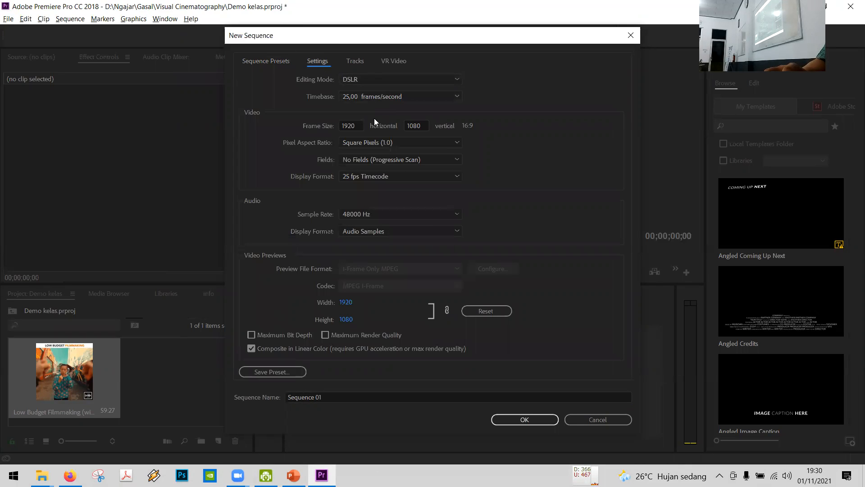
click(355, 126)
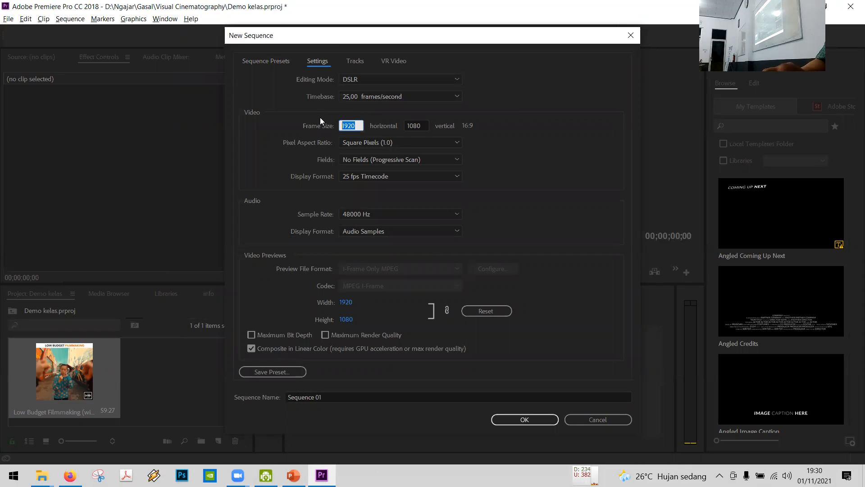
text(72)
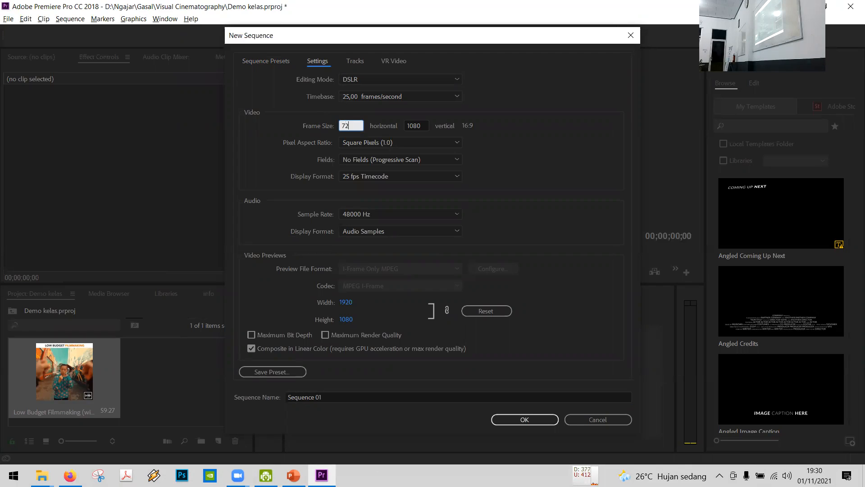
text(0)
key(Tab)
text(720)
key(Tab)
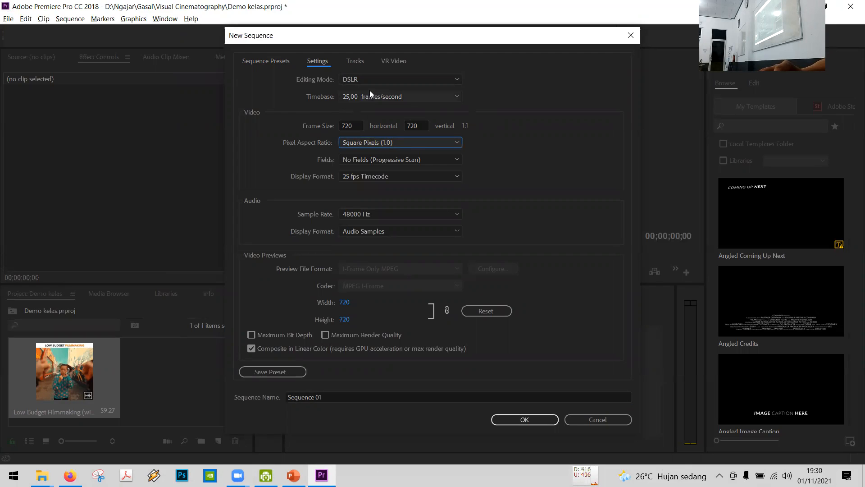
- Check the source video's frame rate in its file details and choose the matching timebase for the new sequence
key(alt+Tab)
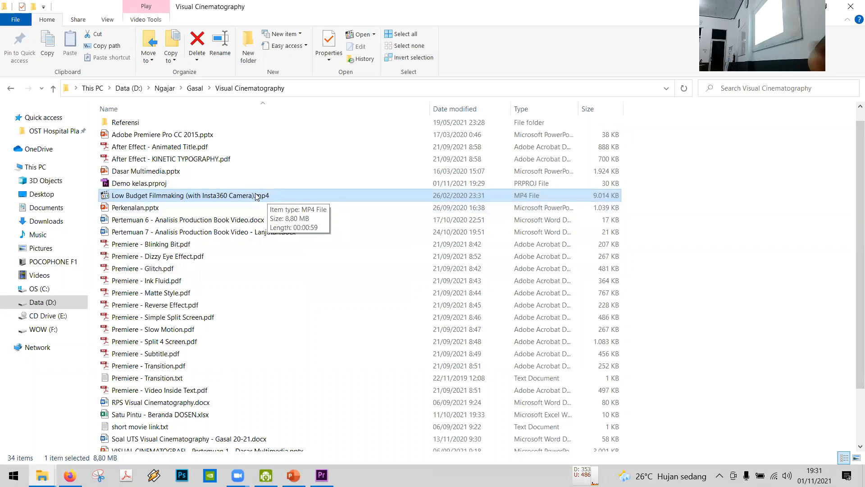
key(alt+Return)
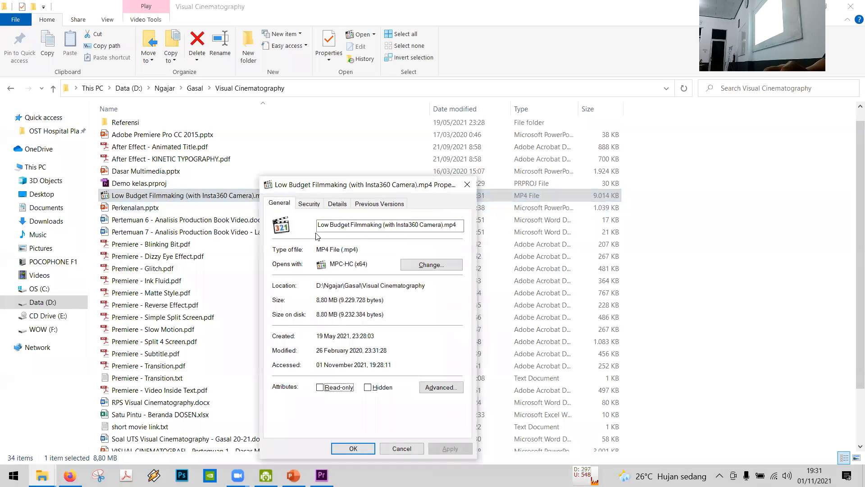
click(337, 204)
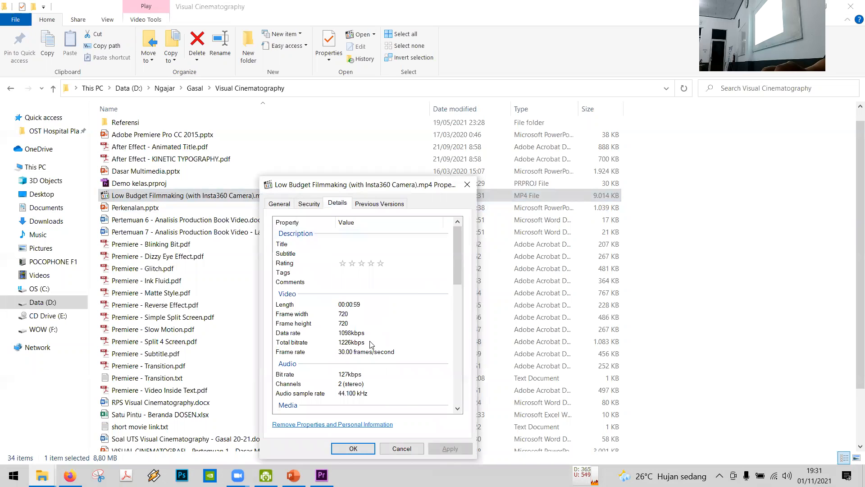
click(468, 189)
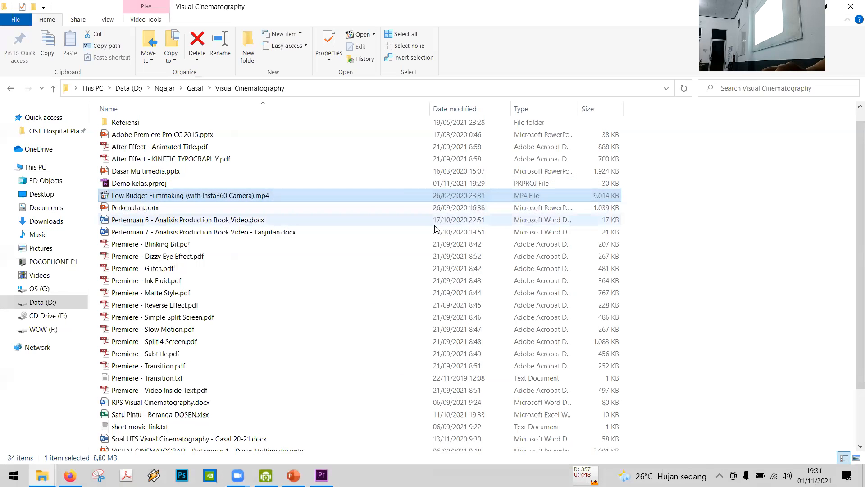
key(alt+Tab)
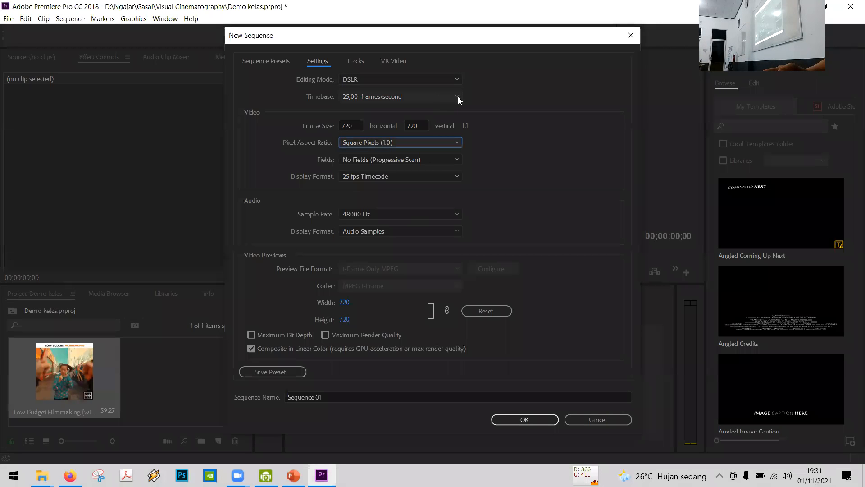
click(457, 97)
click(370, 207)
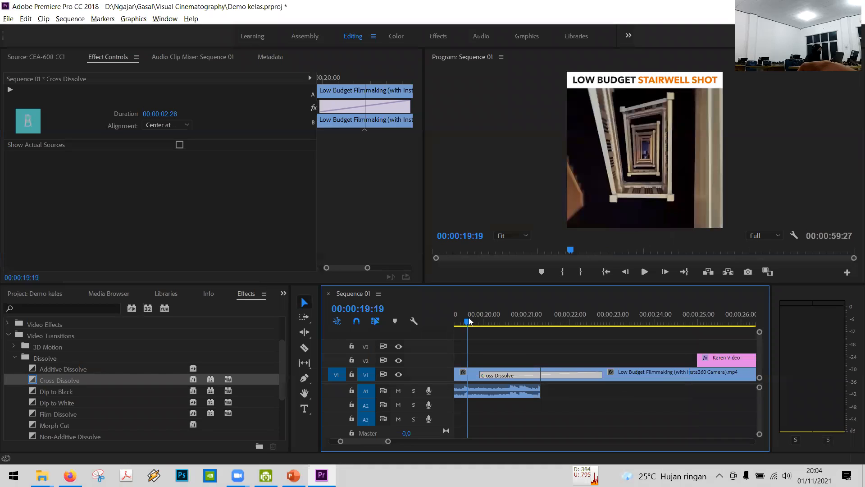
- Play the sequence from 00:00:19:19 through the Cross Dissolve and into the title clip on V2 to review them
key(space)
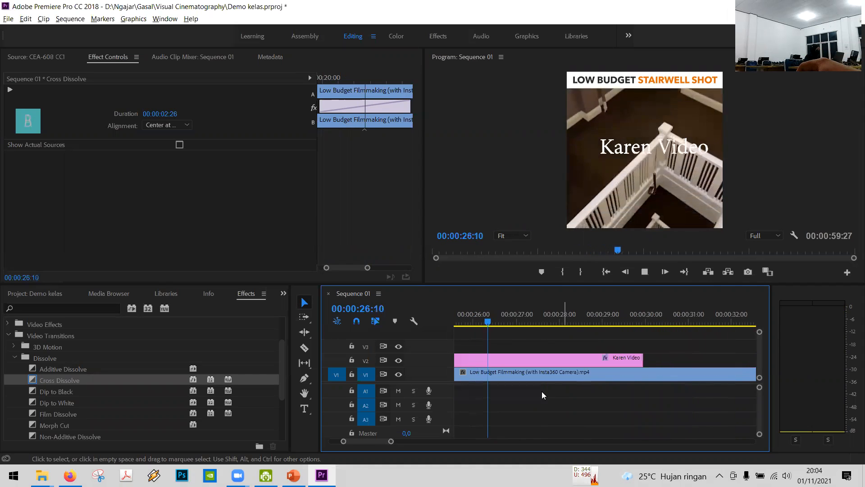
key(space)
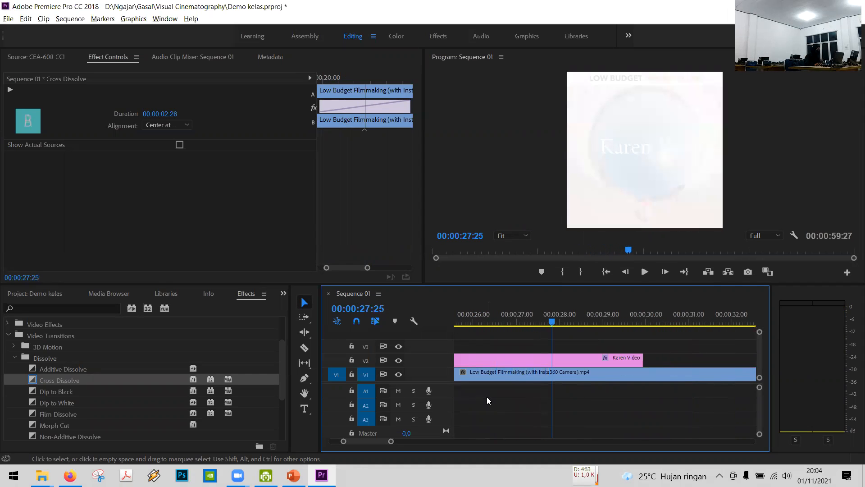
scroll(489, 393, up, 6)
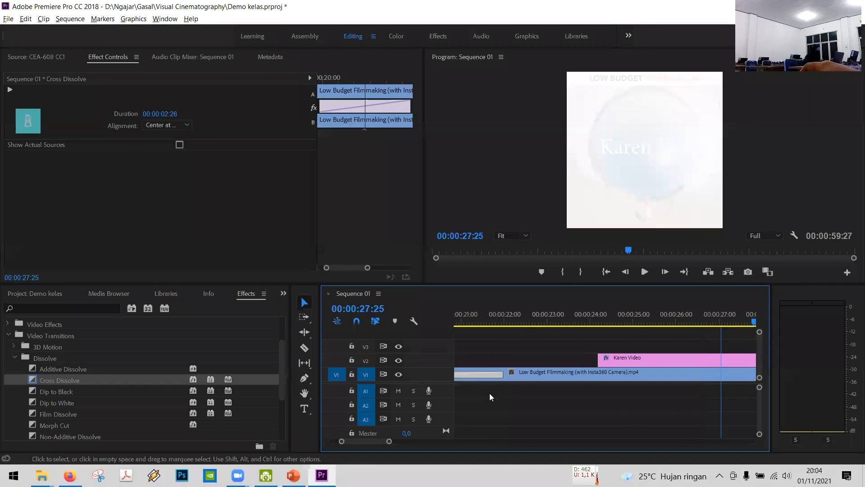
scroll(505, 384, up, 2)
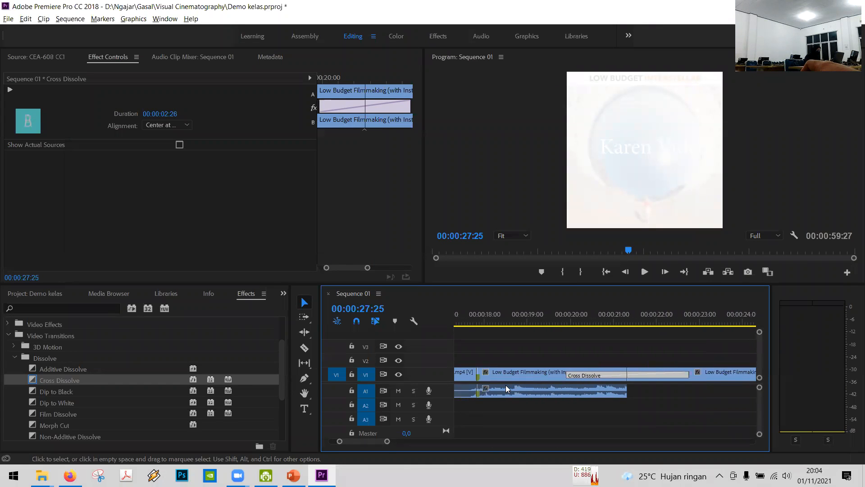
- Move the playhead to 00:00:10:09 and select the short video clip just before the Cross Dissolve on V1
scroll(506, 384, down, 1)
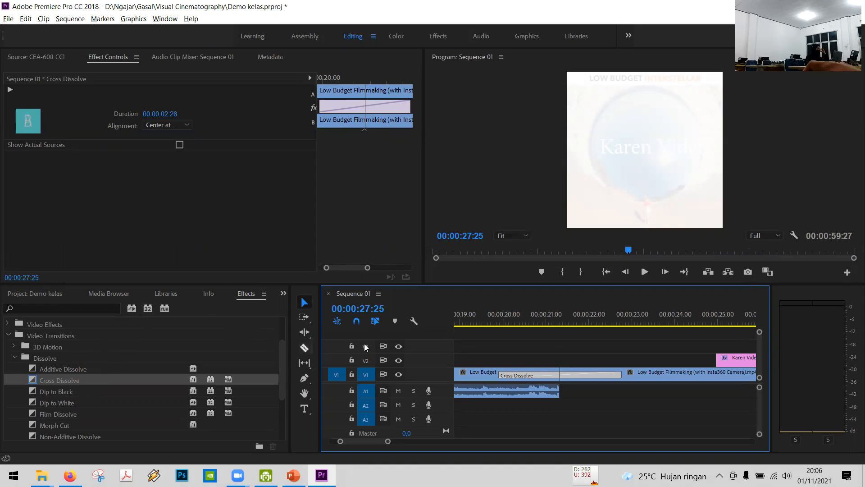
scroll(553, 357, down, 2)
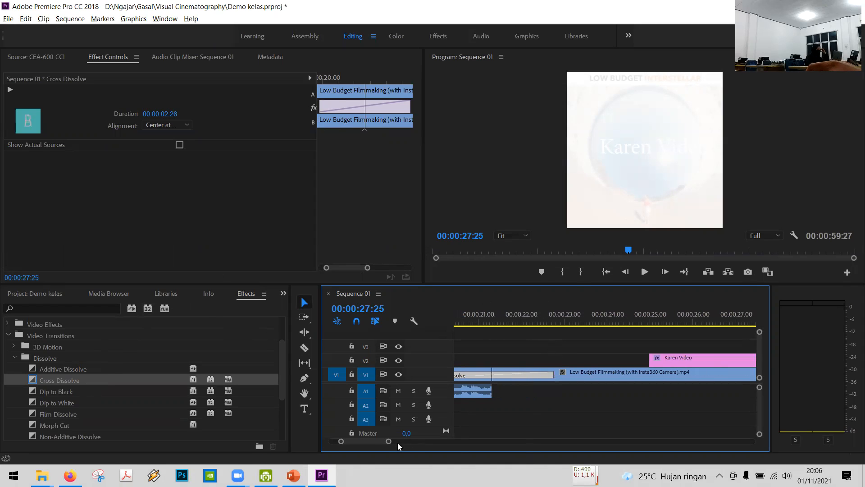
drag(389, 441, 451, 449)
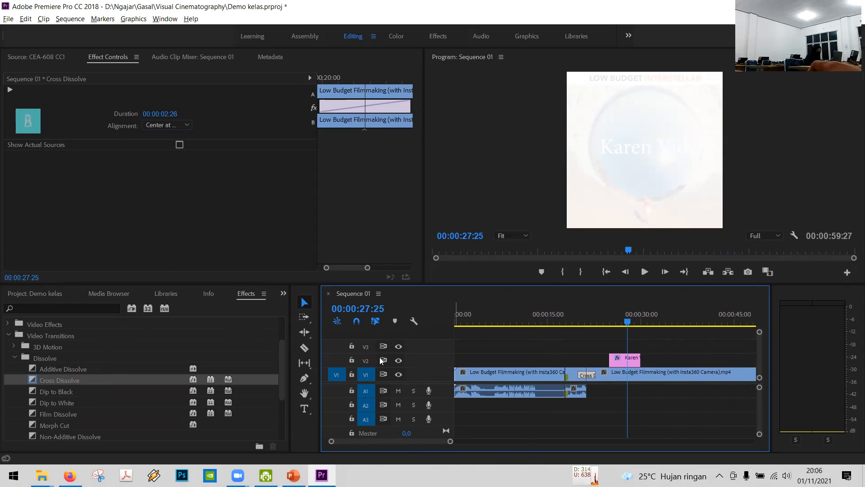
click(548, 325)
click(523, 323)
click(518, 325)
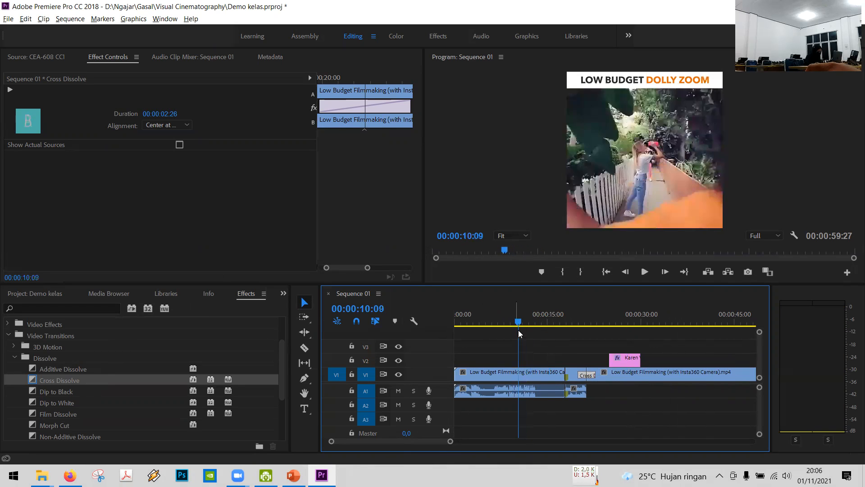
click(570, 372)
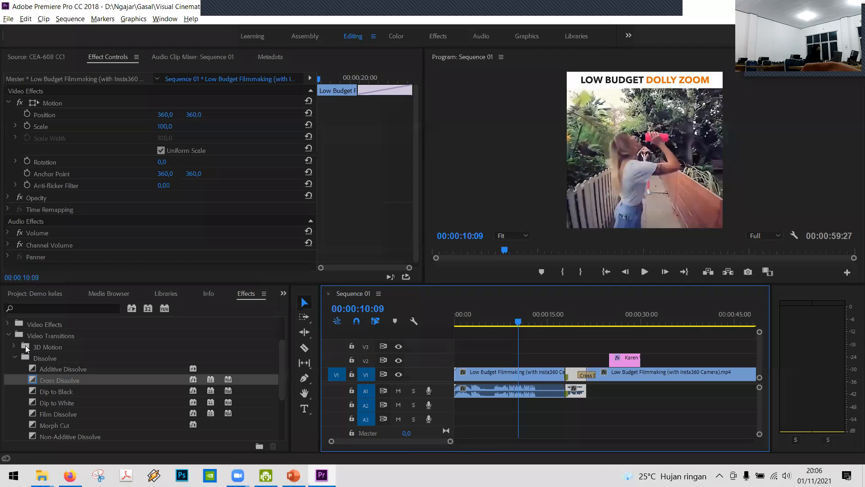
- Collapse the Video Transitions group and expand Color Correction under Video Effects
click(15, 357)
click(8, 334)
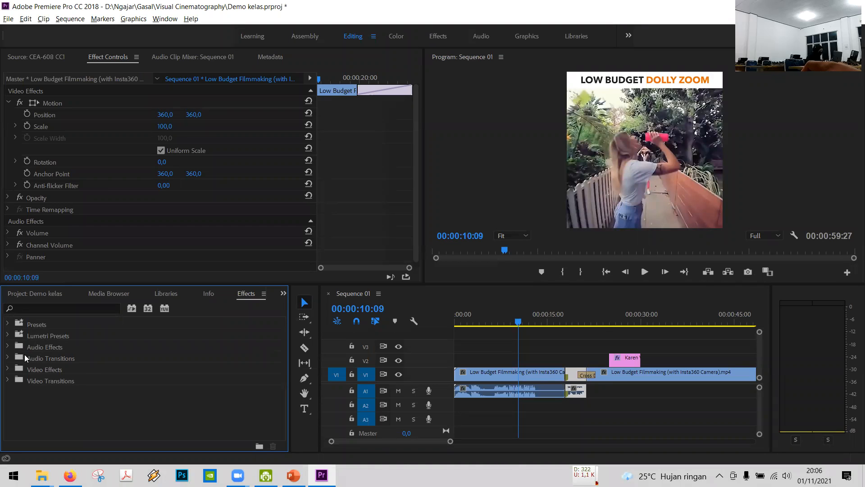
click(7, 370)
scroll(31, 374, down, 1)
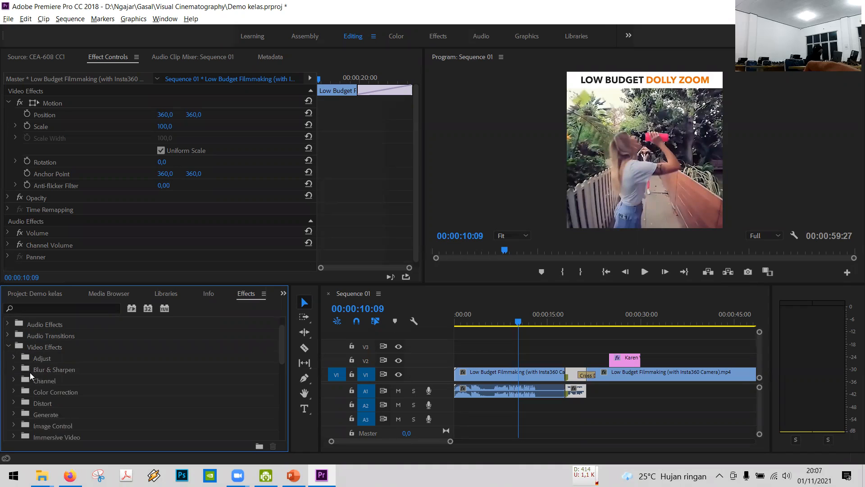
scroll(50, 381, down, 1)
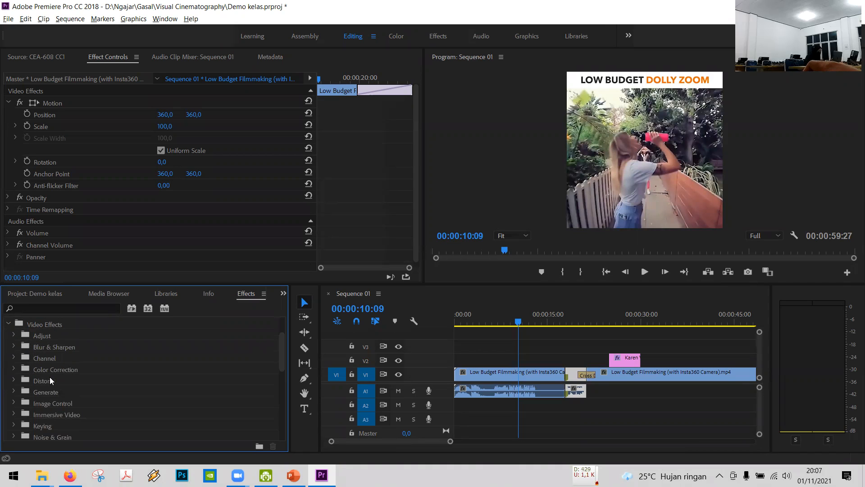
click(16, 369)
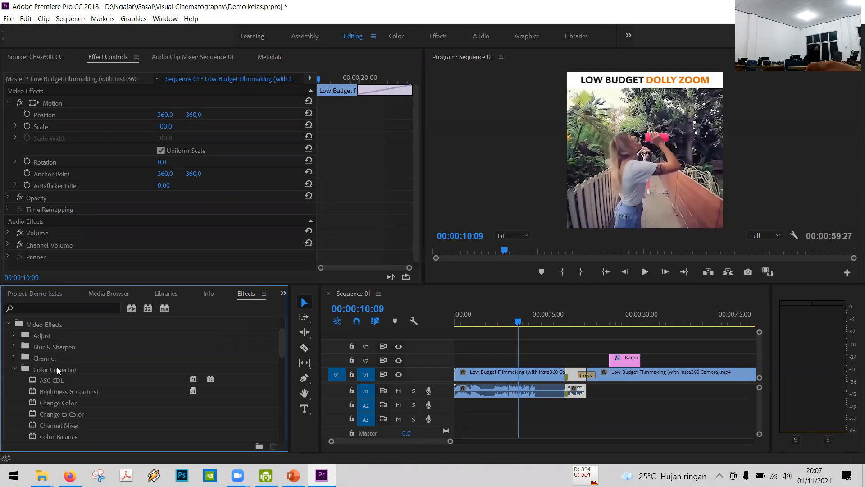
- Look through the Color Correction effects and the remaining Video Effects categories
scroll(57, 366, down, 4)
scroll(58, 366, up, 3)
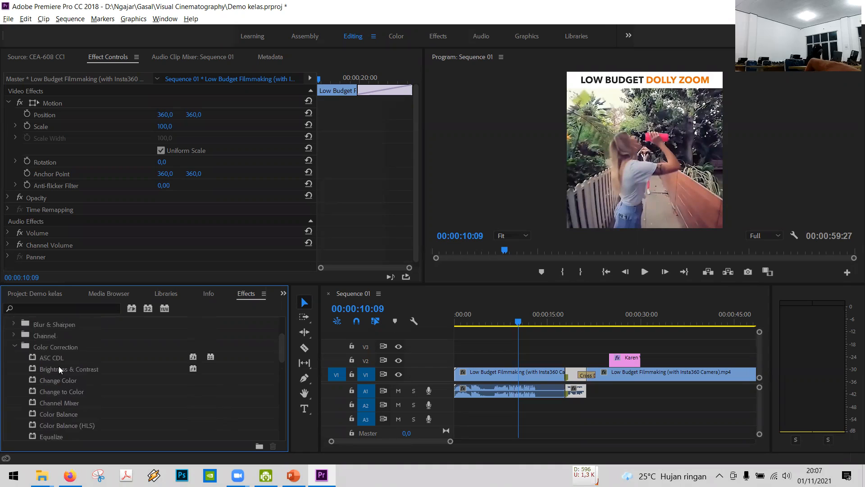
scroll(59, 369, up, 2)
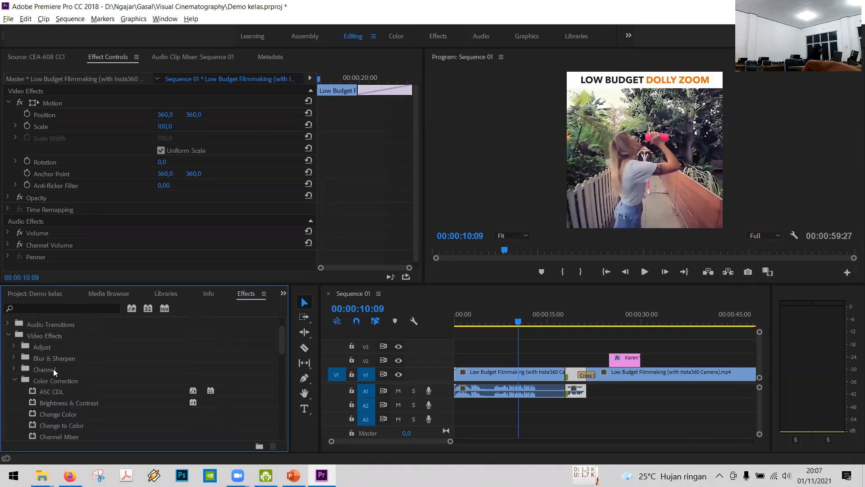
scroll(53, 369, down, 6)
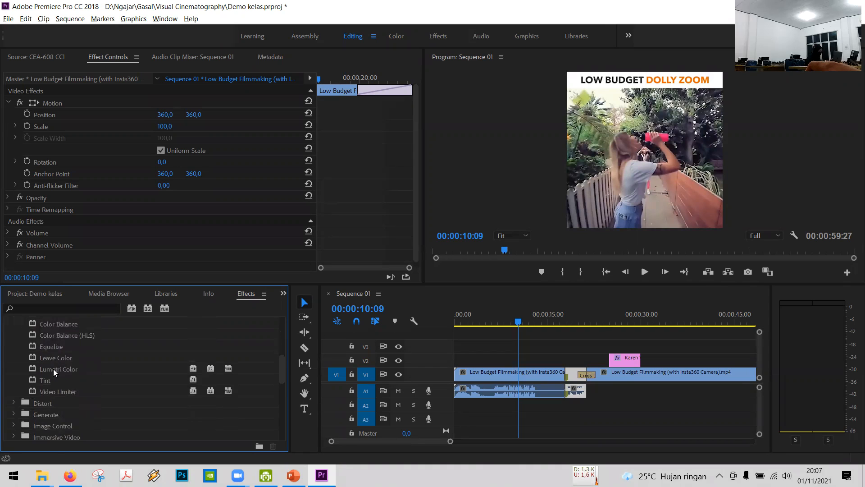
scroll(53, 369, down, 3)
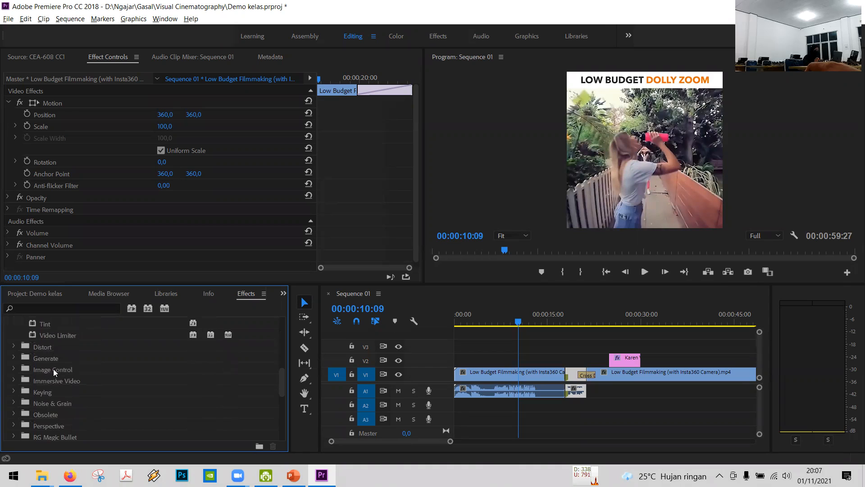
scroll(53, 369, down, 2)
scroll(53, 370, down, 5)
scroll(53, 369, up, 5)
scroll(56, 369, up, 6)
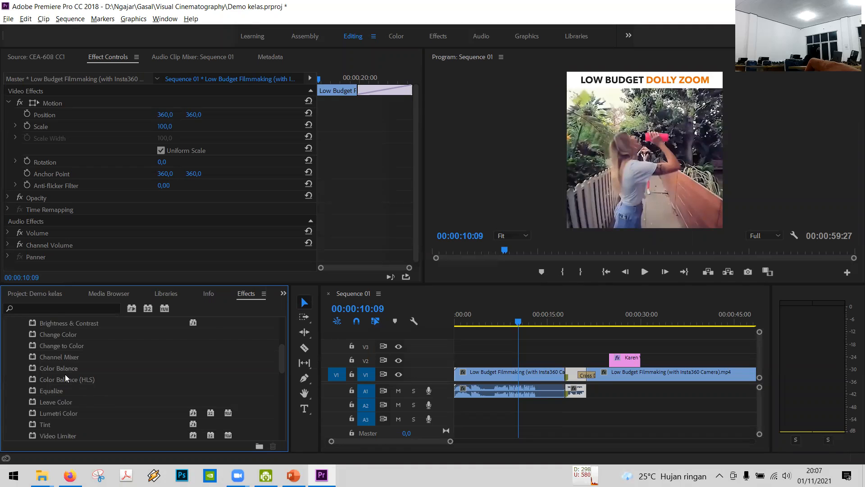
scroll(65, 374, up, 1)
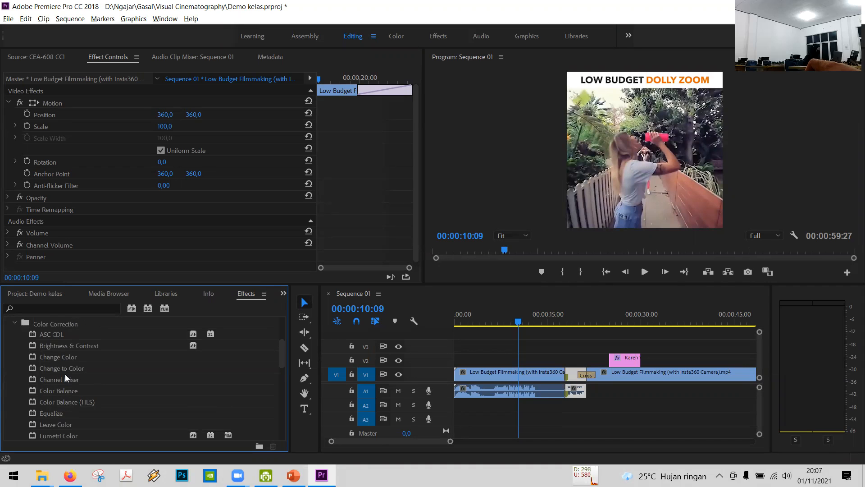
- Apply Brightness & Contrast to the short clip before the Cross Dissolve on V1 and place the playhead at 00:00:19:14
click(85, 345)
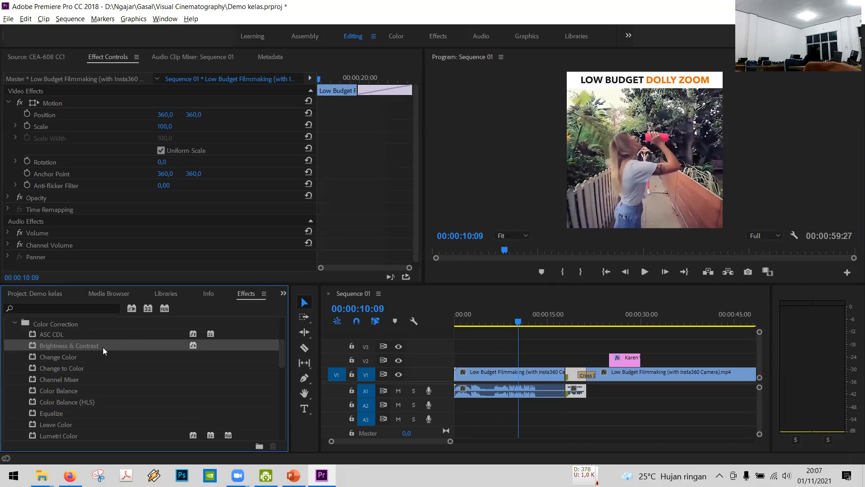
drag(84, 344, 574, 373)
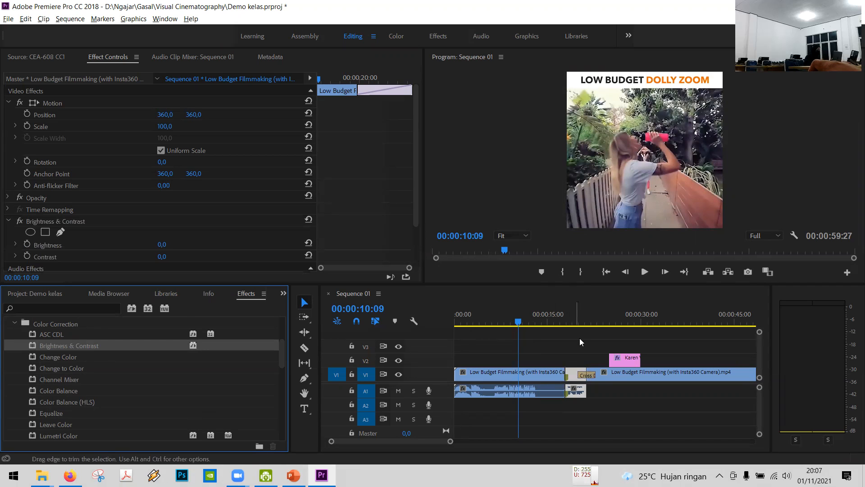
click(577, 314)
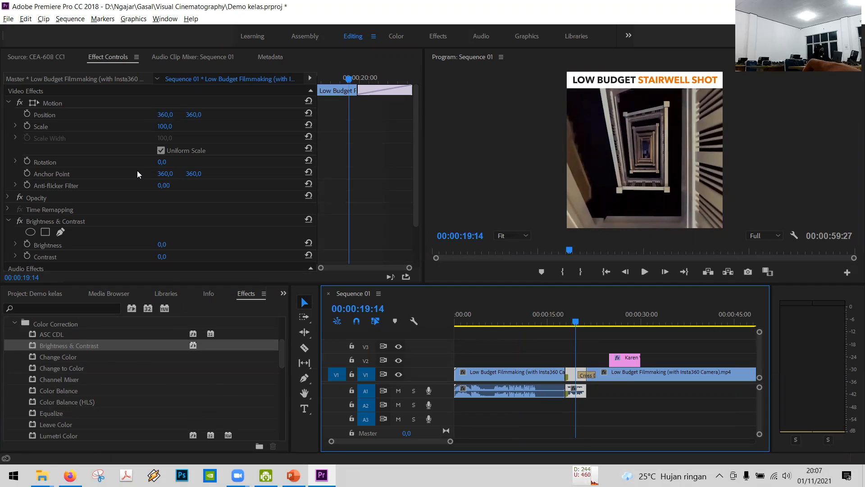
- Examine the short clip's effect properties, from Motion down to Brightness & Contrast and the audio effects
scroll(137, 170, down, 3)
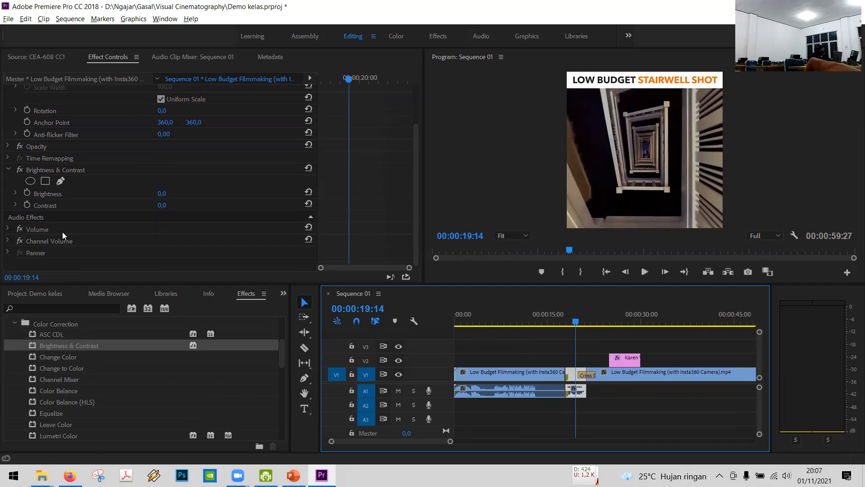
scroll(62, 231, up, 3)
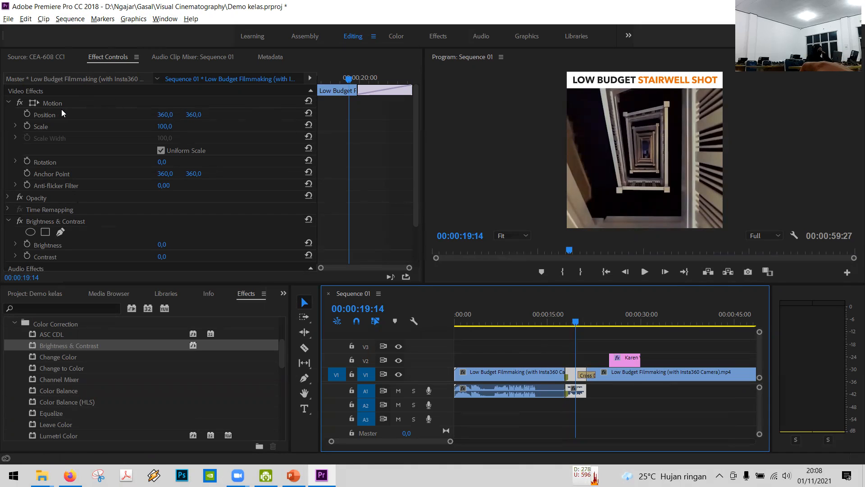
click(8, 220)
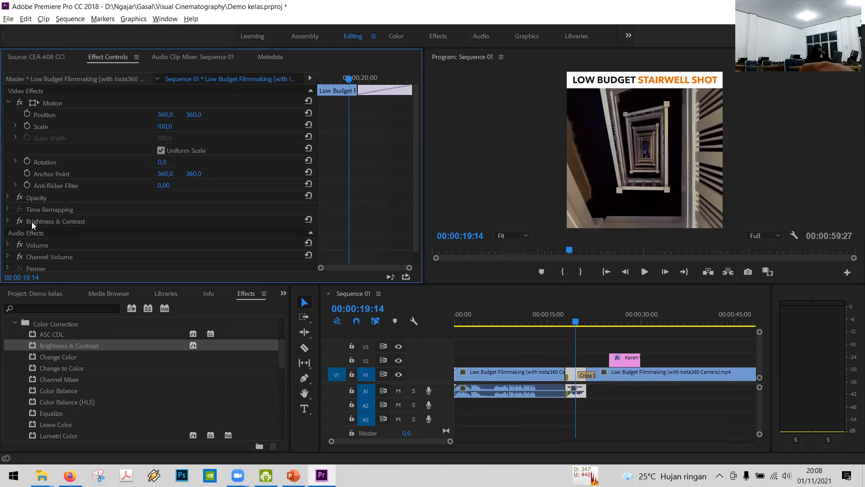
click(7, 220)
scroll(65, 221, down, 2)
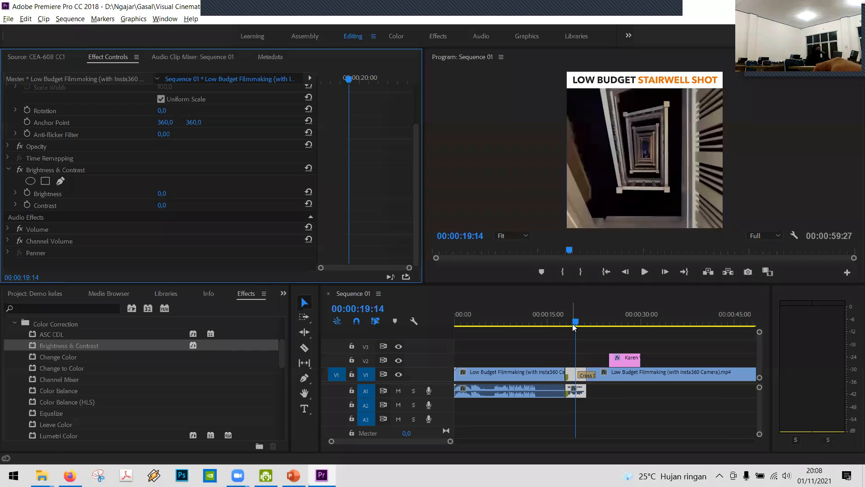
- With the playhead at 00:00:19:24, set the short clip's Brightness to 77 and Contrast to -15
drag(570, 322, 578, 323)
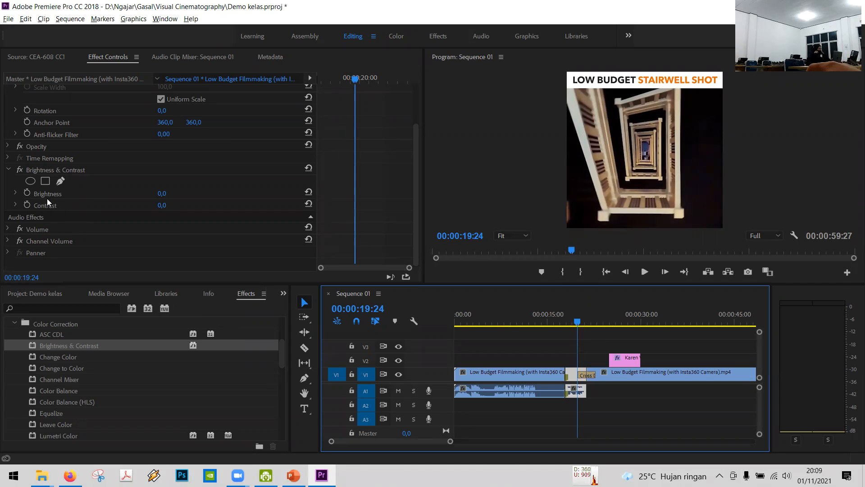
click(162, 193)
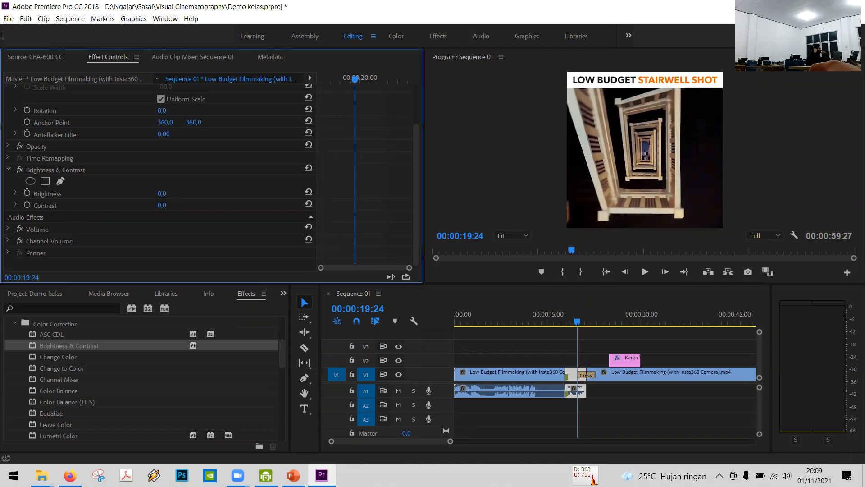
mouse_move(162, 194)
mouse_down()
mouse_move(193, 193)
mouse_move(134, 193)
mouse_move(164, 193)
mouse_up()
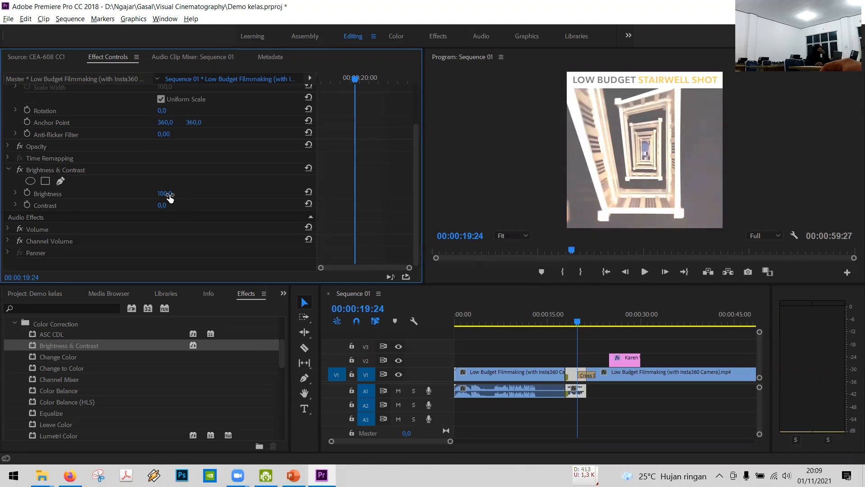
mouse_move(167, 194)
mouse_down()
mouse_move(131, 194)
mouse_move(172, 195)
mouse_up()
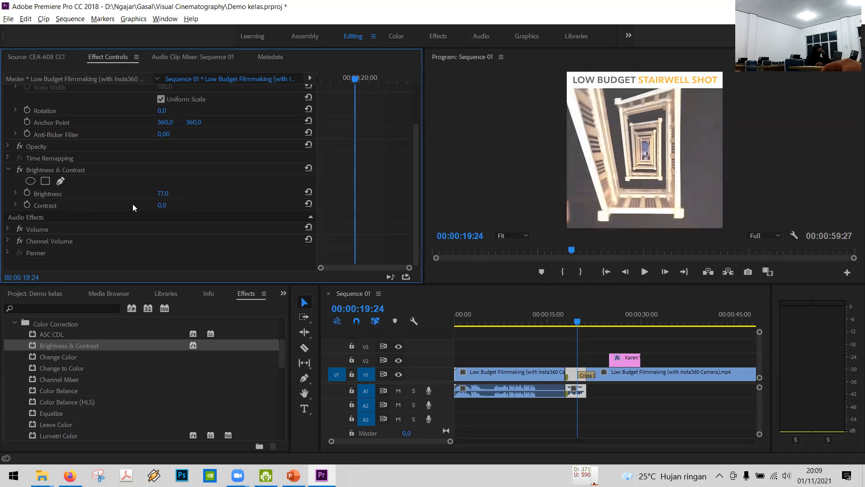
mouse_move(163, 206)
mouse_down()
mouse_move(191, 206)
mouse_move(145, 206)
mouse_move(158, 205)
mouse_up()
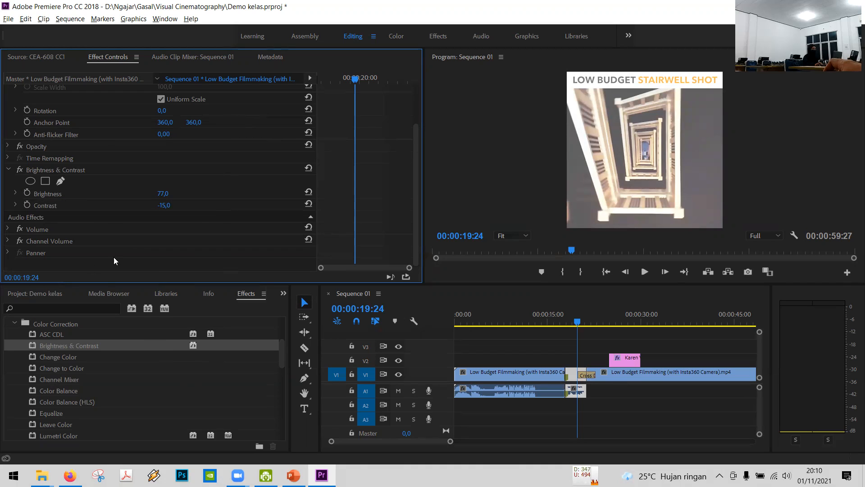
- Show the Demo kelas project's media items and deselect the clip in the timeline
click(283, 293)
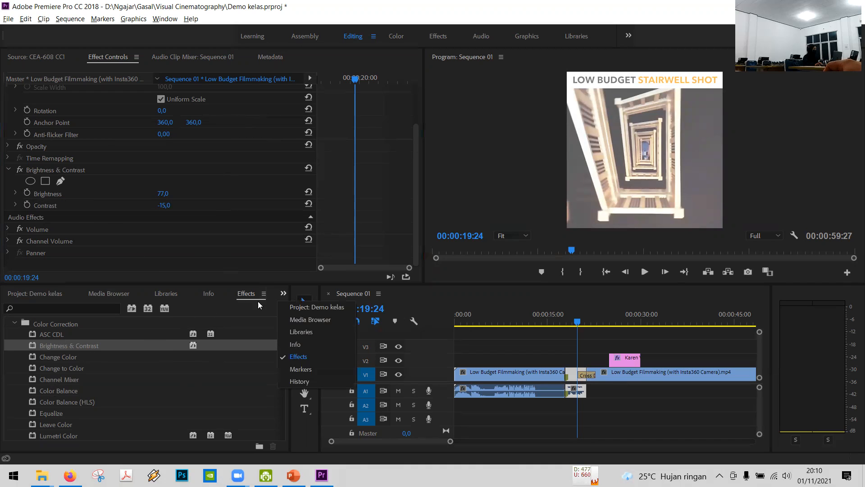
click(297, 307)
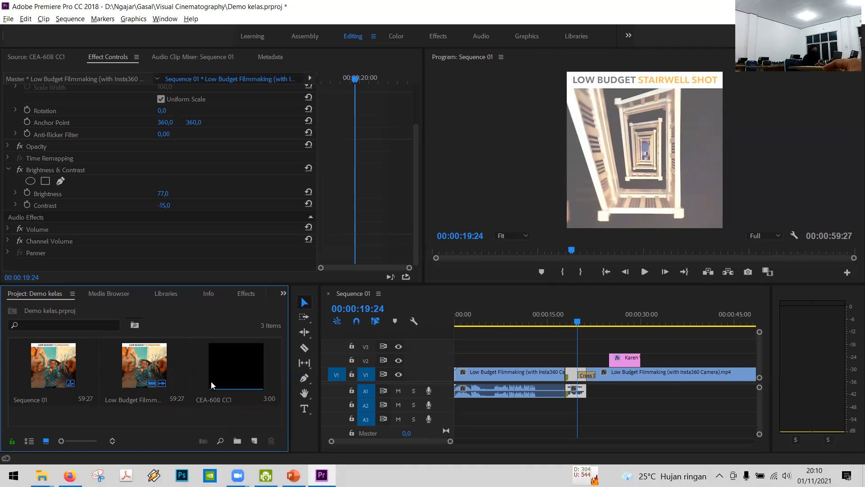
click(611, 407)
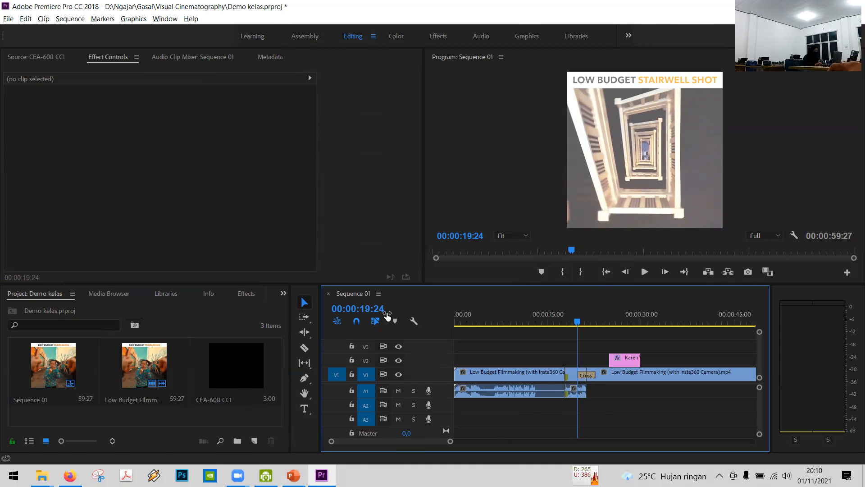
- Switch to File Explorer to review the Premiere PDF guides in the Visual Cinematography folder, then return to Premiere Pro
mouse_move(74, 465)
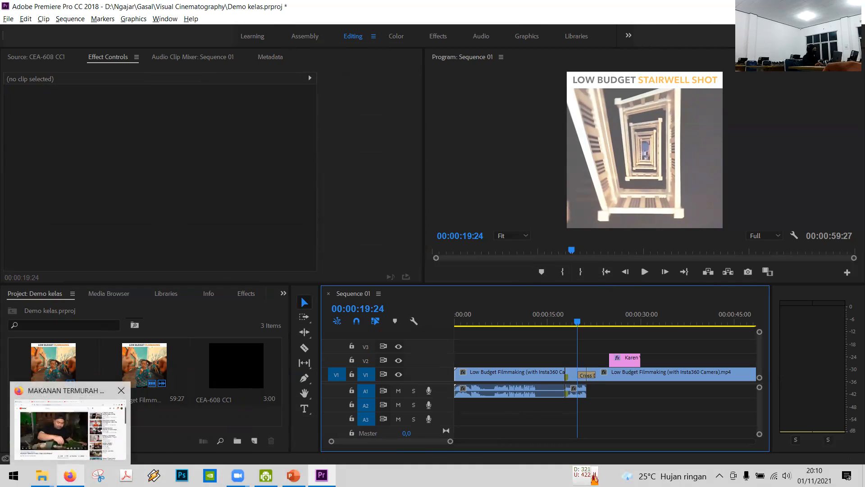
mouse_move(42, 474)
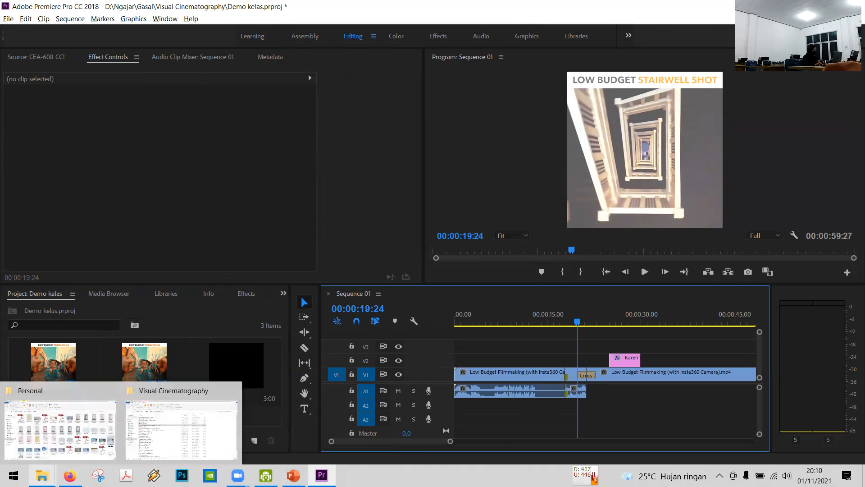
click(151, 429)
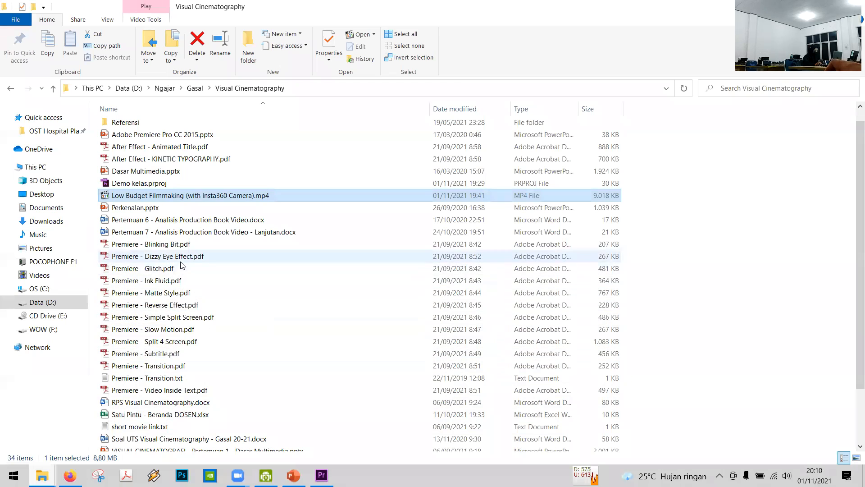
click(182, 245)
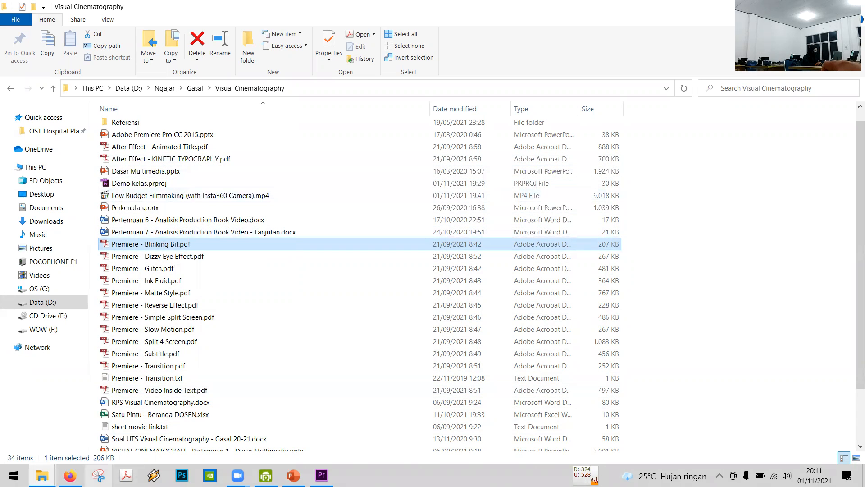
mouse_move(308, 453)
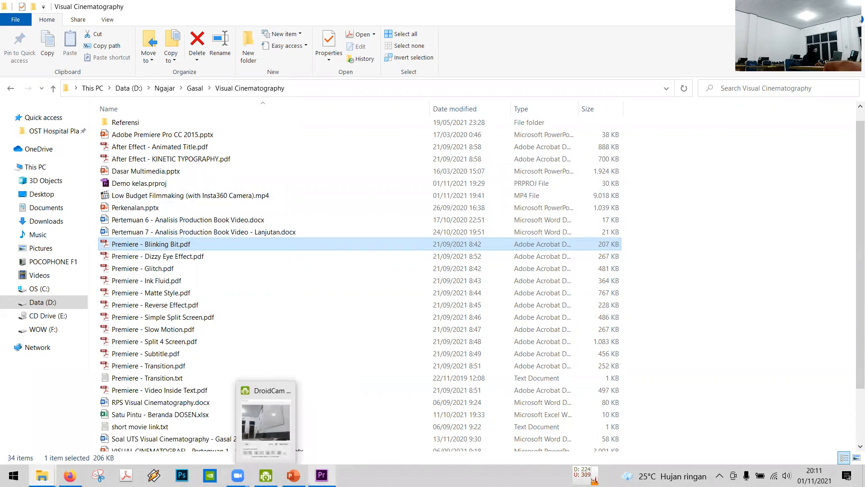
click(321, 475)
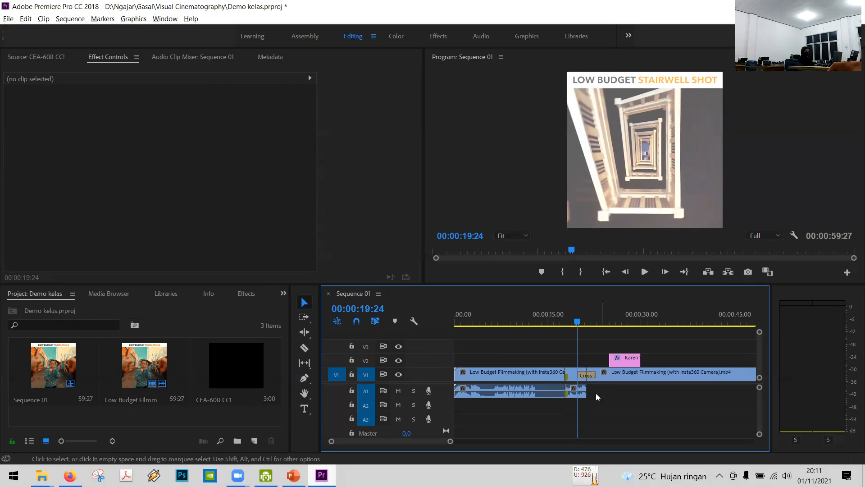
- Set the Volume level of the first clip in the sequence to 5.5 dB
click(500, 389)
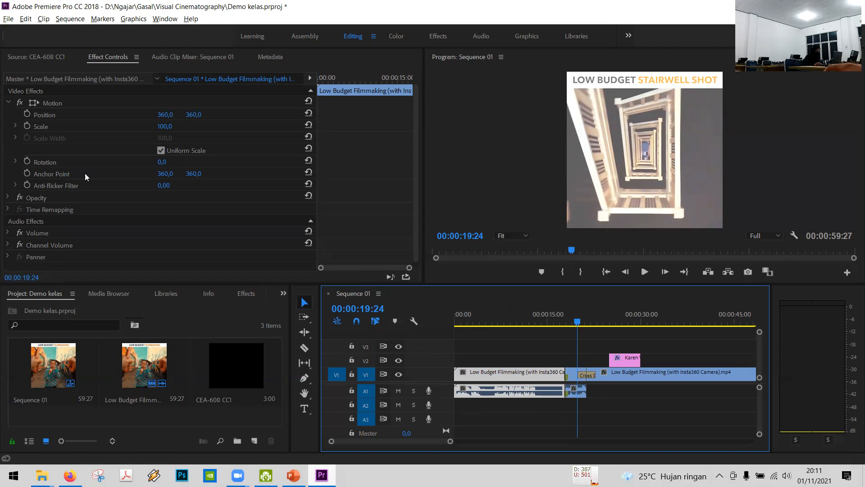
click(8, 102)
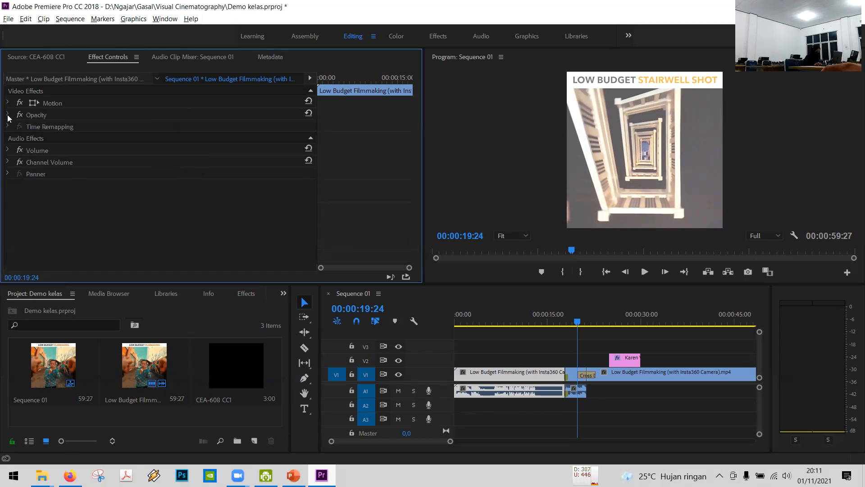
click(8, 151)
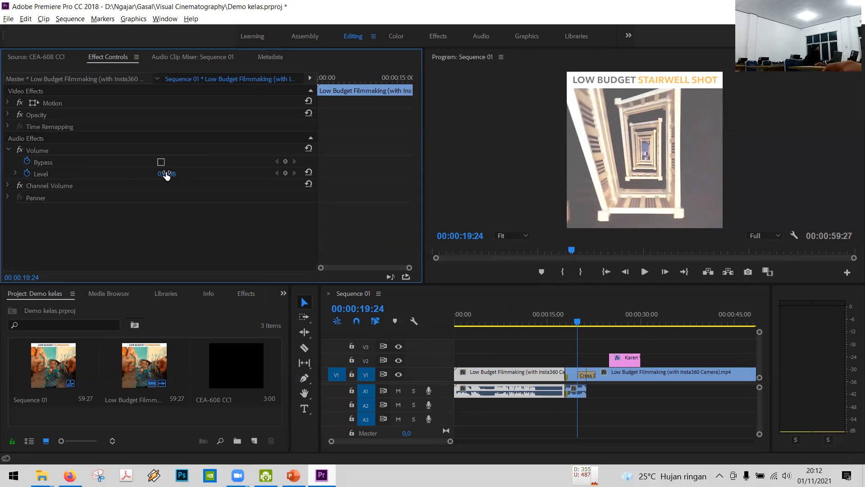
mouse_move(166, 174)
mouse_down()
mouse_move(177, 174)
mouse_move(156, 173)
mouse_move(171, 173)
mouse_up()
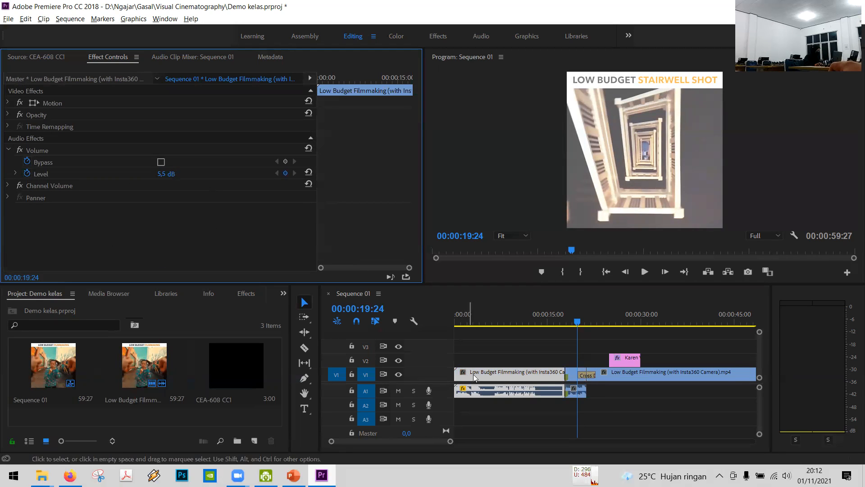
- Review the Audio Gain options for the first clip in the sequence, then close the dialog
click(485, 426)
click(497, 389)
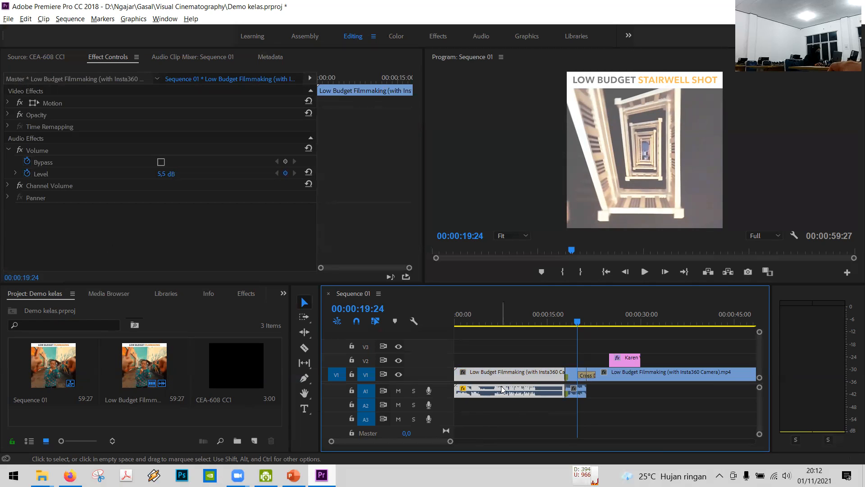
right_click(501, 390)
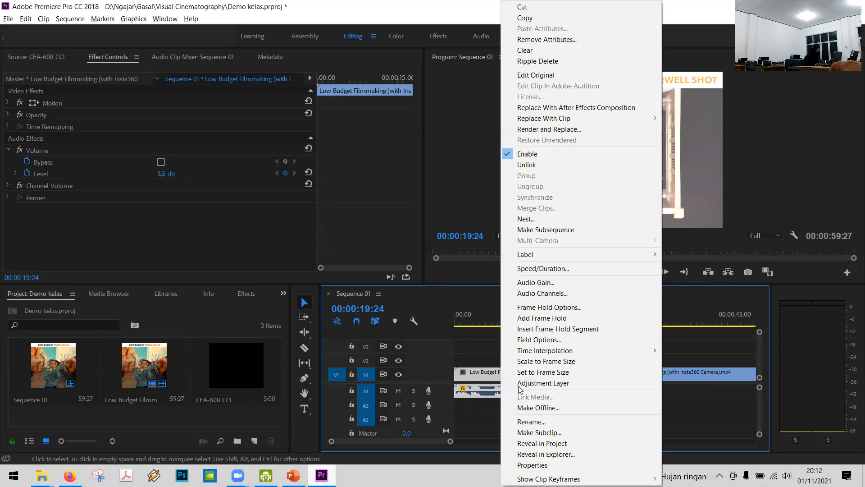
click(555, 283)
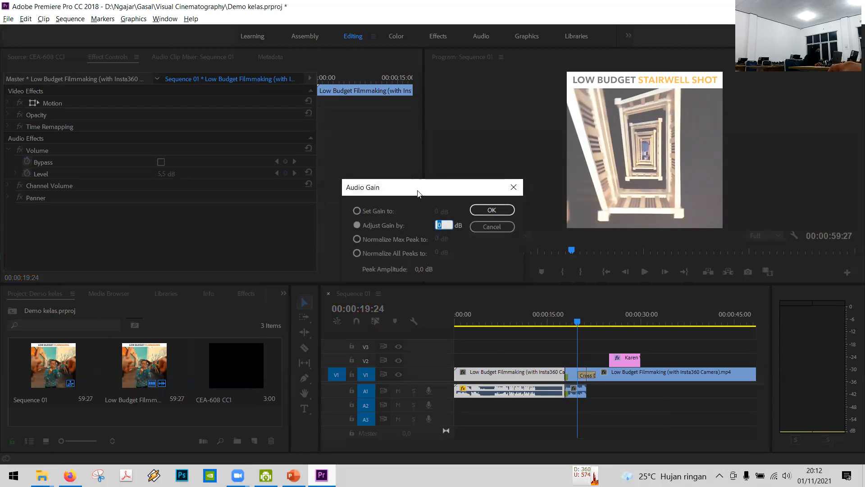
drag(417, 193, 438, 169)
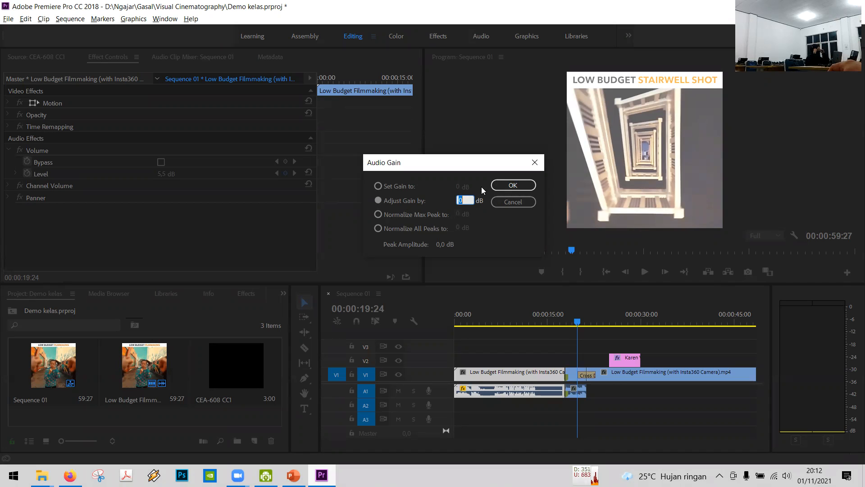
click(527, 170)
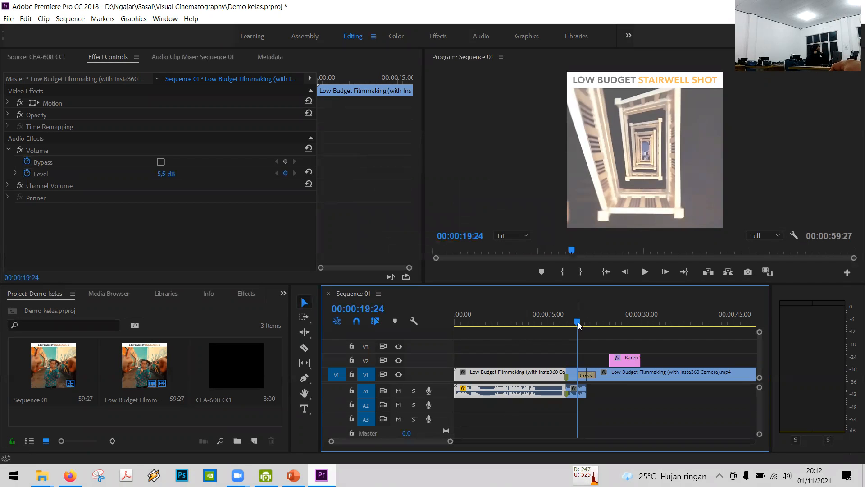
- Return the playhead to the start of Sequence 01, at 00:00:00:00
key(Home)
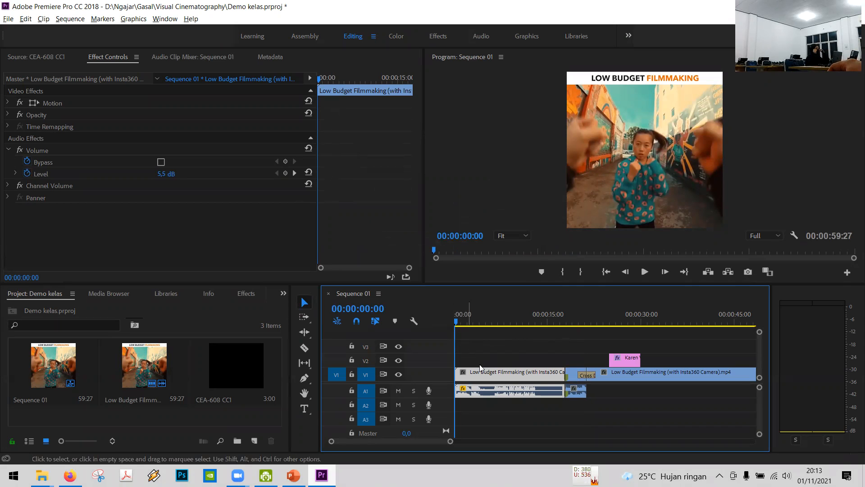
key(ctrl+s)
right_click(504, 386)
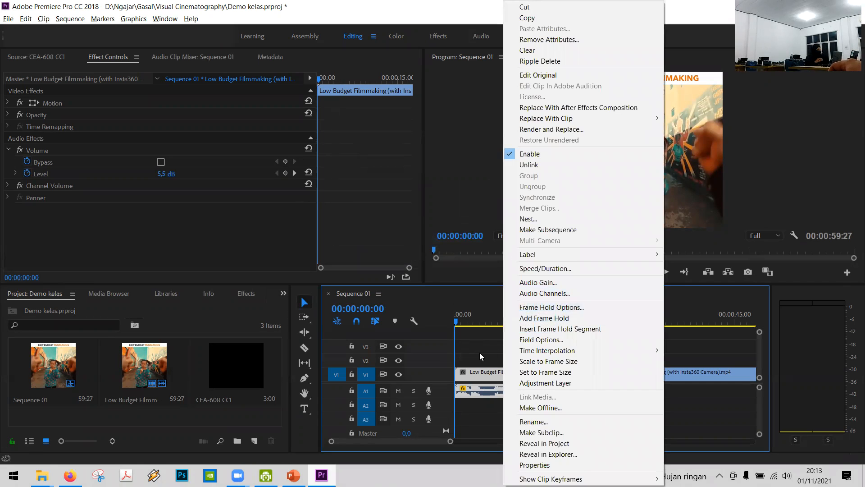
click(479, 353)
click(514, 377)
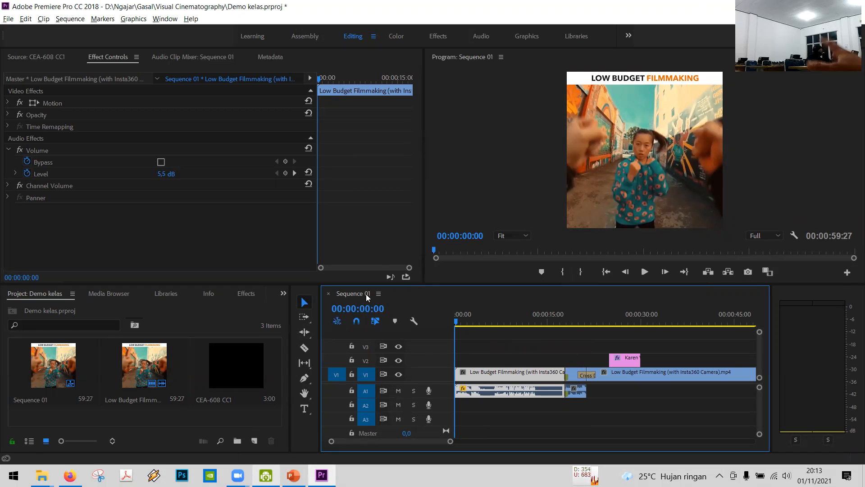
click(70, 19)
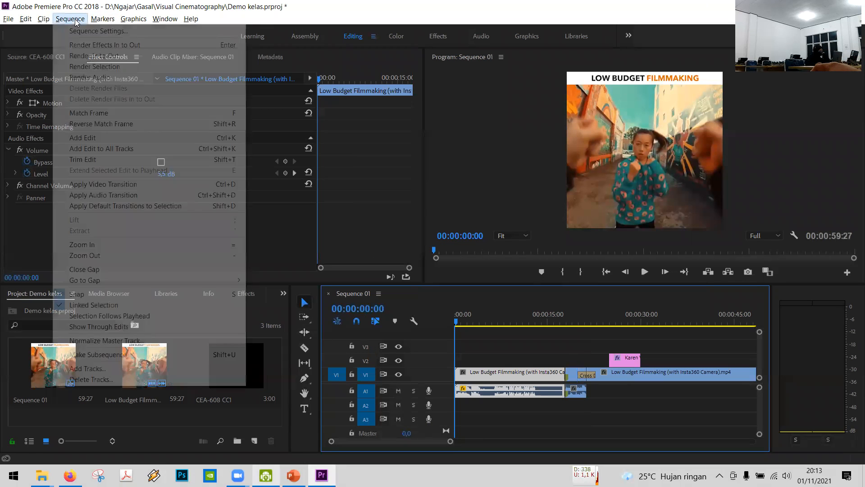
click(74, 27)
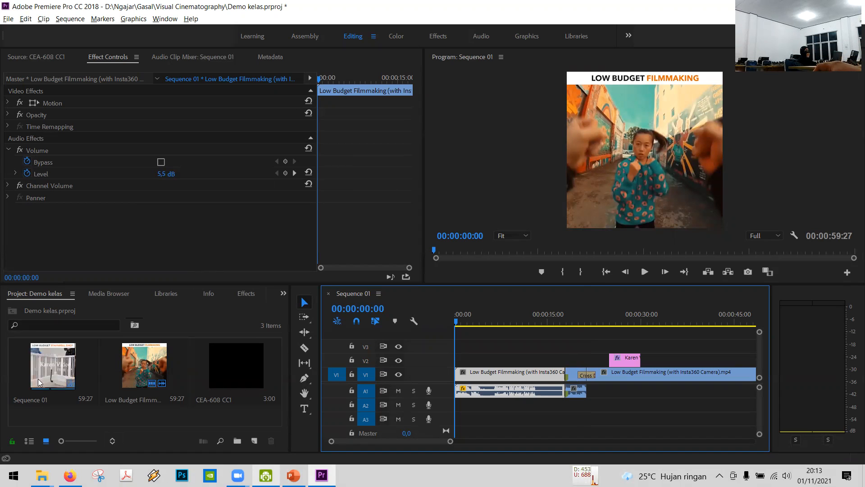
click(8, 18)
click(2, 12)
click(6, 20)
click(6, 20)
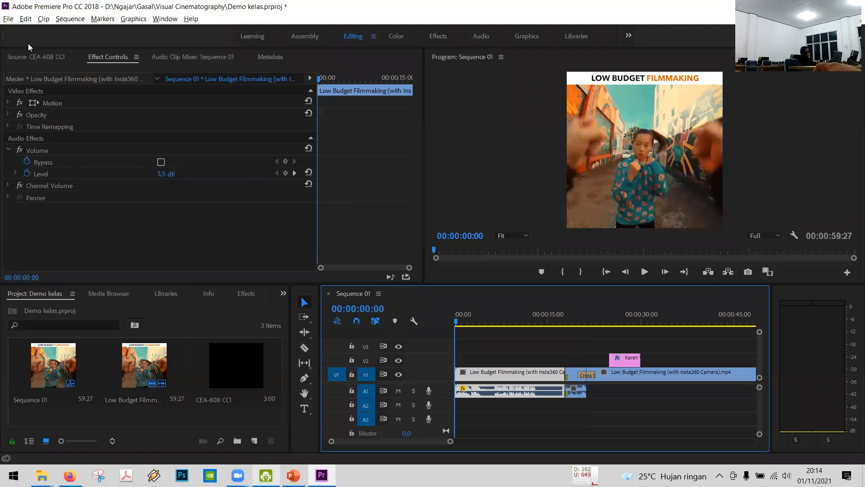
- Create a new sequence named Sequence 02 with the DSLR settings at 1920 × 1080 and 25 frames per second
click(8, 19)
mouse_move(145, 30)
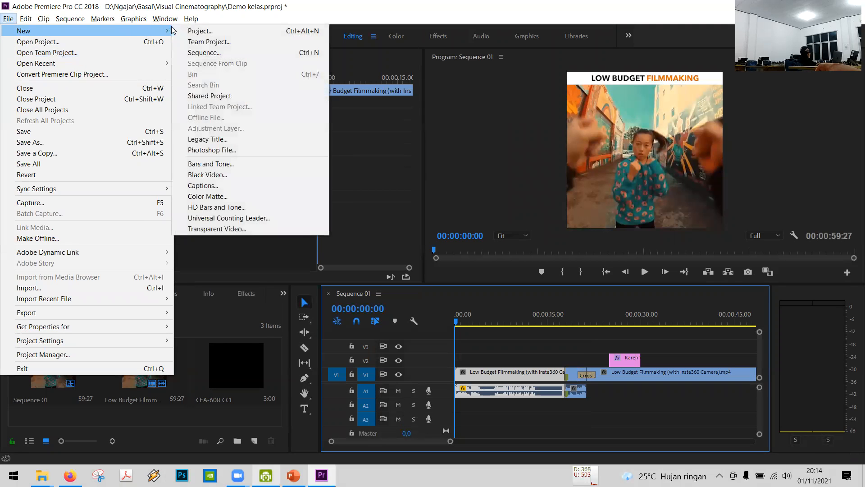
click(199, 52)
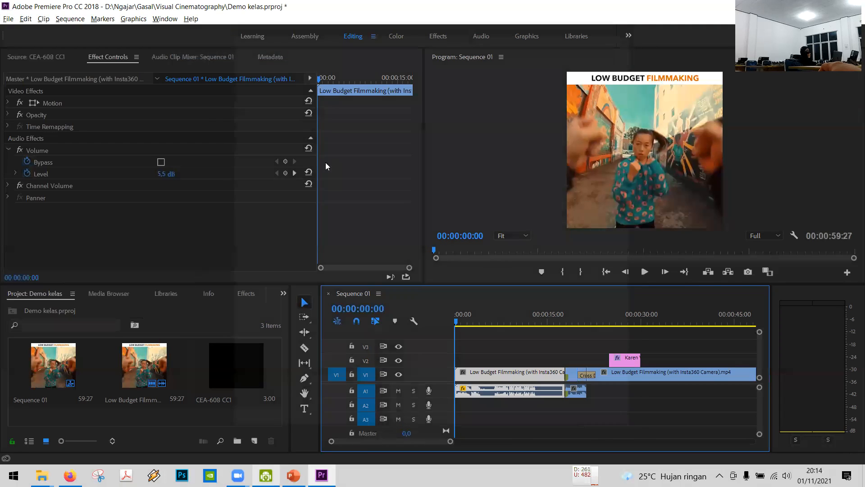
click(317, 61)
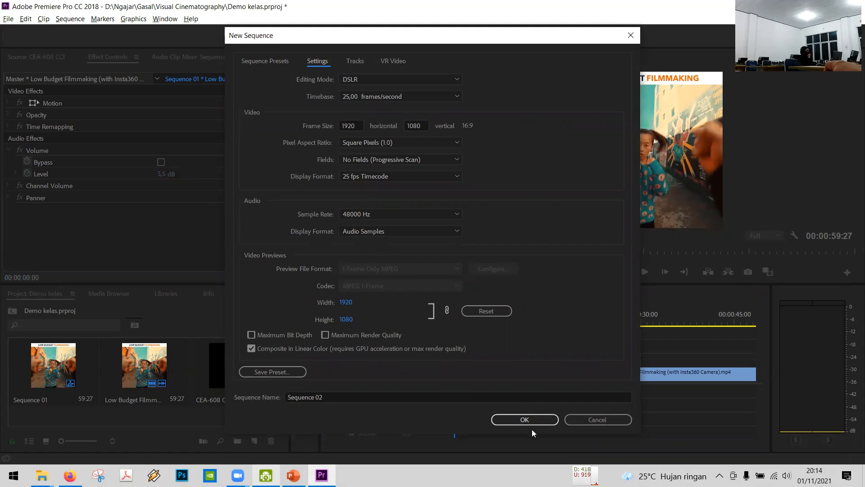
click(525, 420)
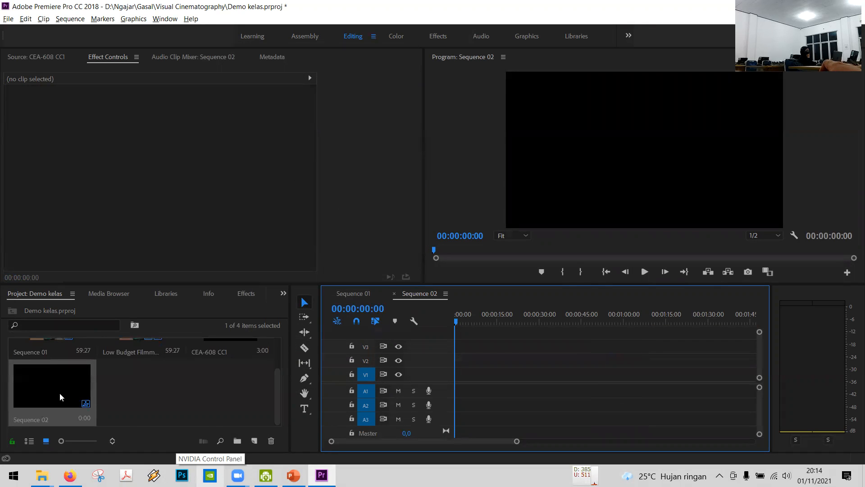
- Show Sequence 01 and Sequence 02 in turn in the timeline, then close both sequences
mouse_move(30, 409)
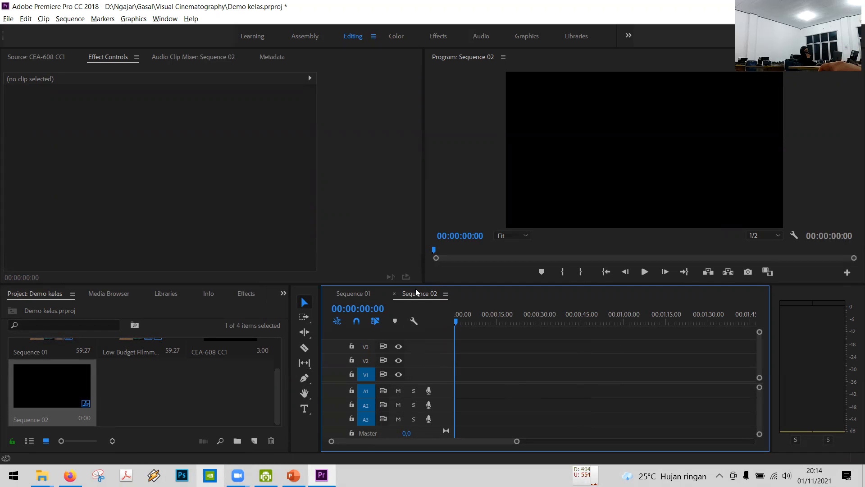
click(354, 295)
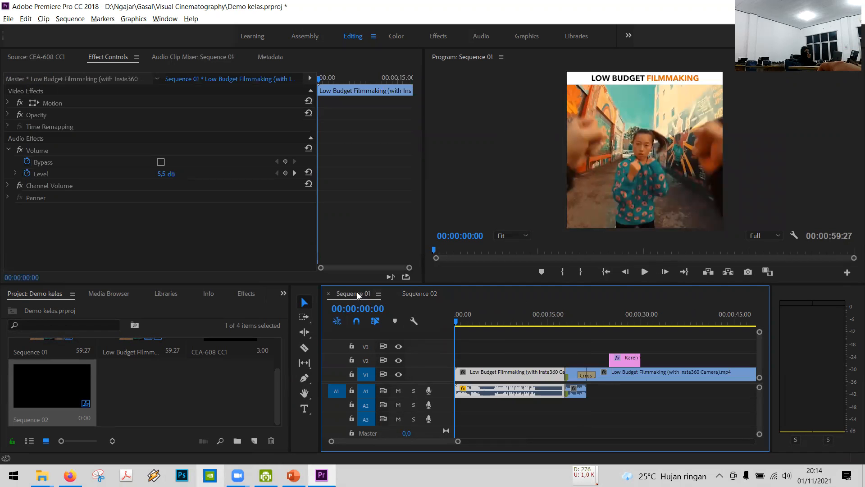
click(428, 295)
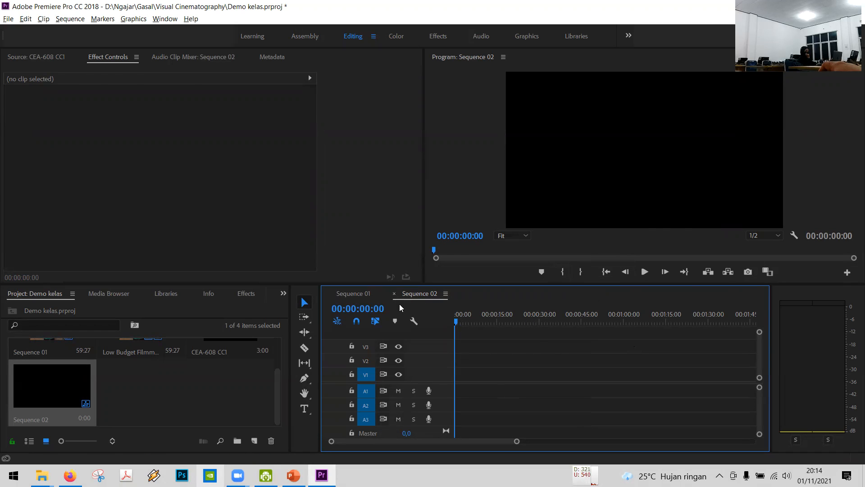
click(394, 293)
click(328, 294)
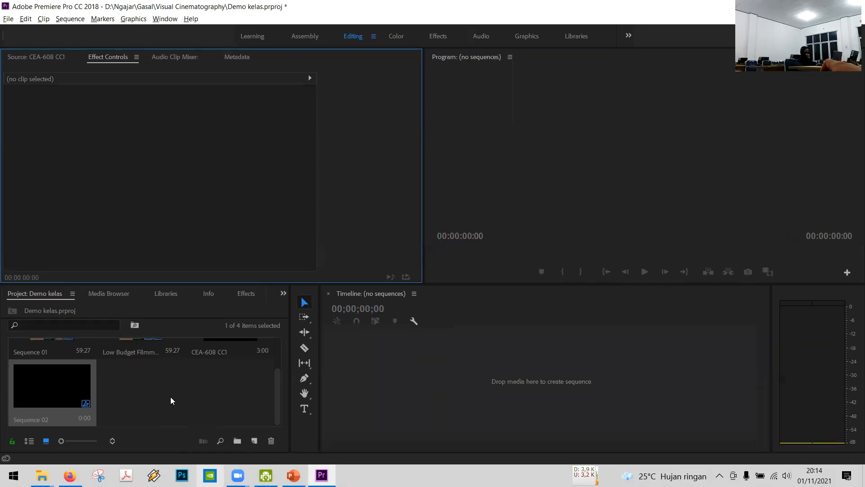
- Reopen Sequence 01 in the timeline from the project's media items
click(155, 382)
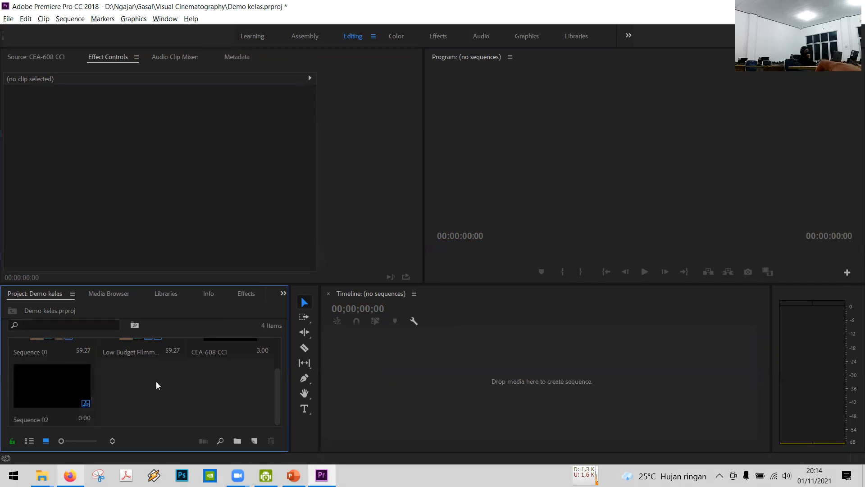
scroll(156, 382, up, 2)
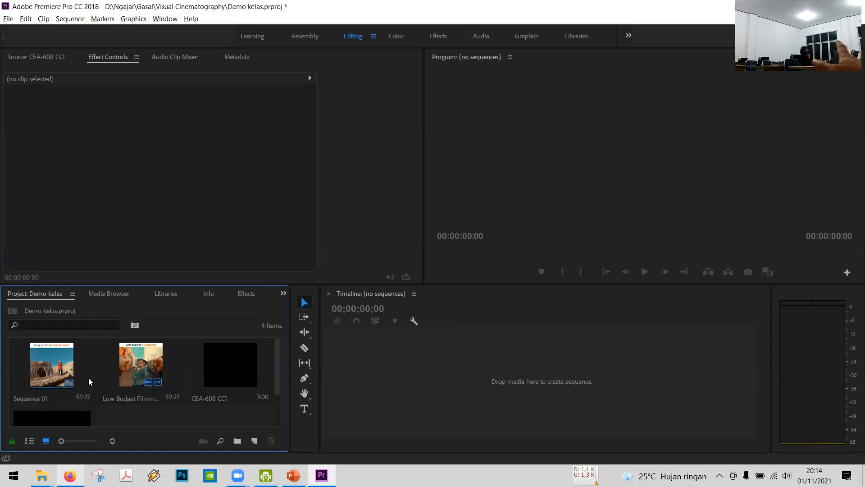
double_click(57, 370)
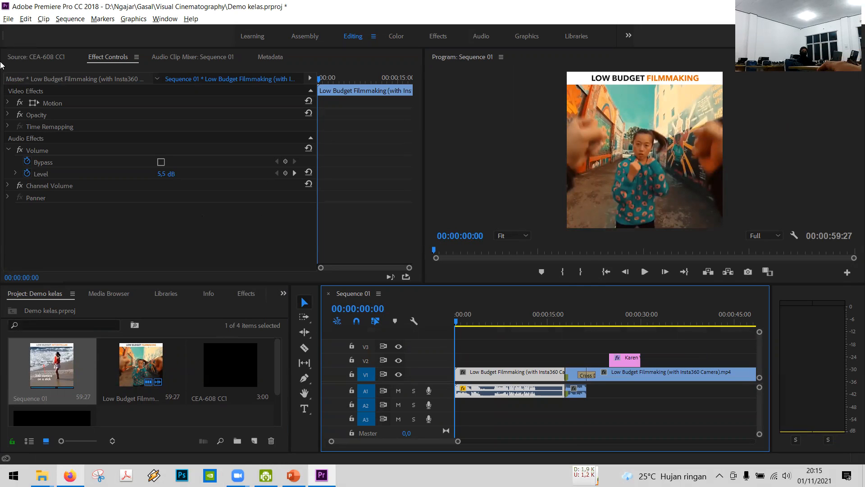
- Open the media export settings for Sequence 01
click(8, 20)
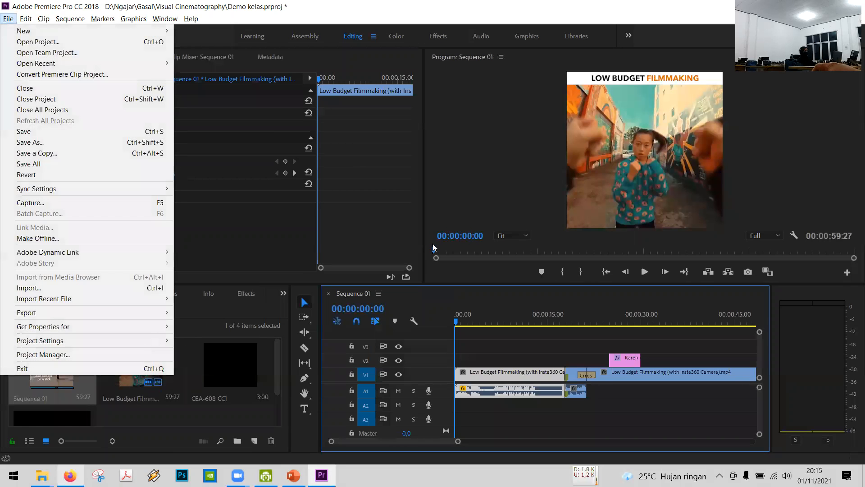
click(455, 325)
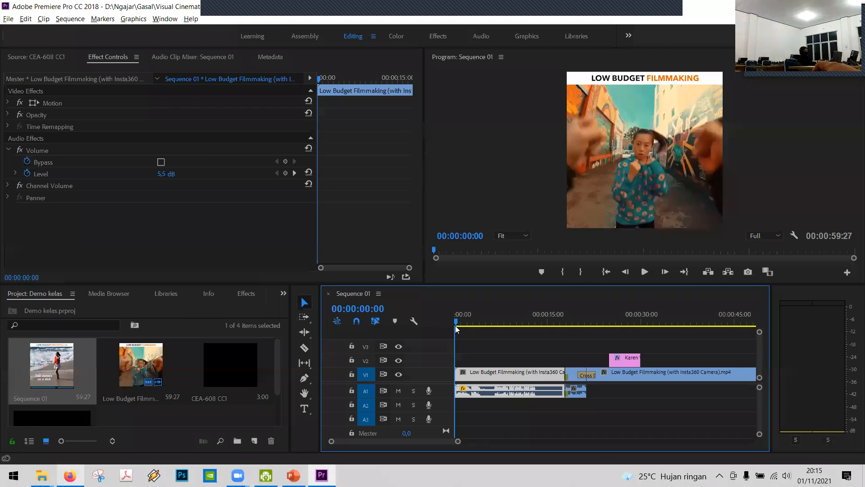
click(8, 19)
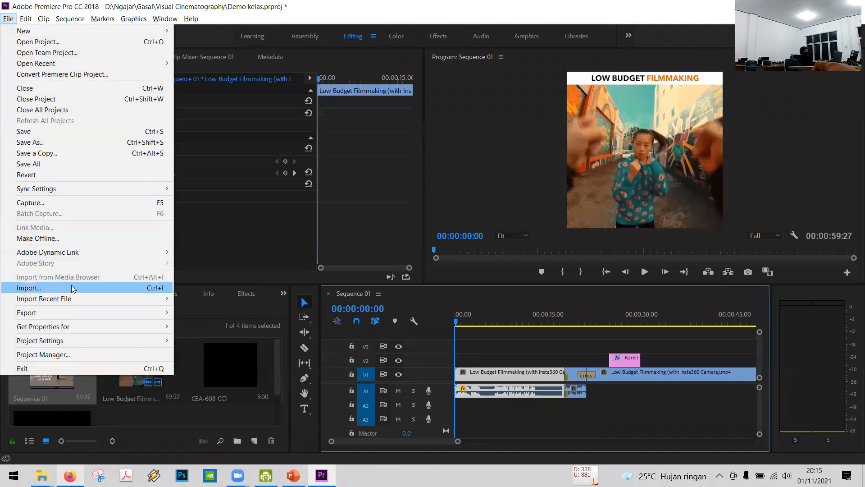
mouse_move(153, 312)
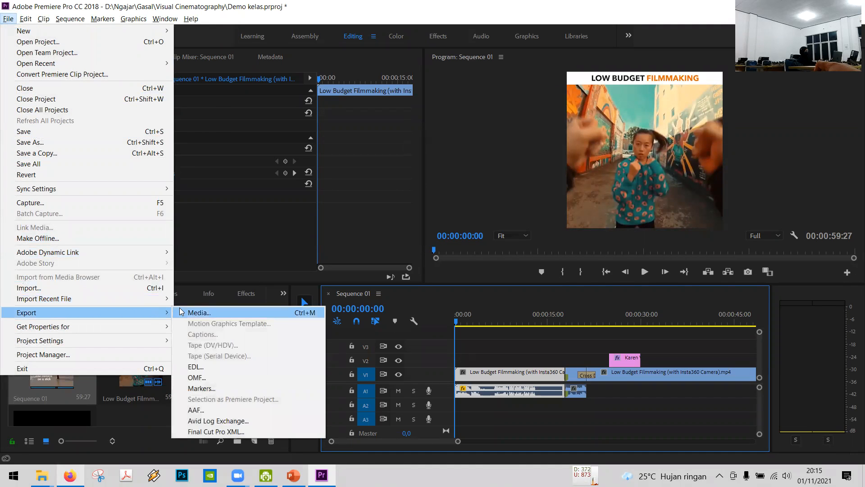
click(206, 313)
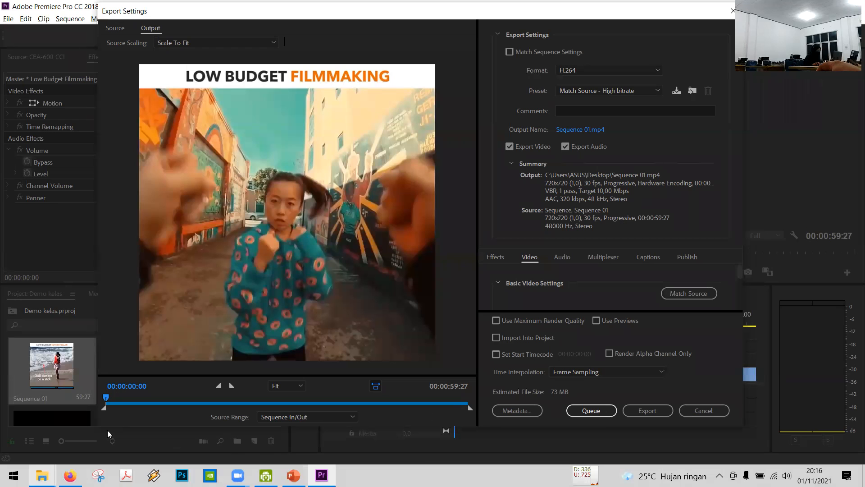
- Try trimming the start of the export range to a duration of 00:00:42:22, then restore the range to the sequence start
click(172, 408)
drag(174, 409, 209, 408)
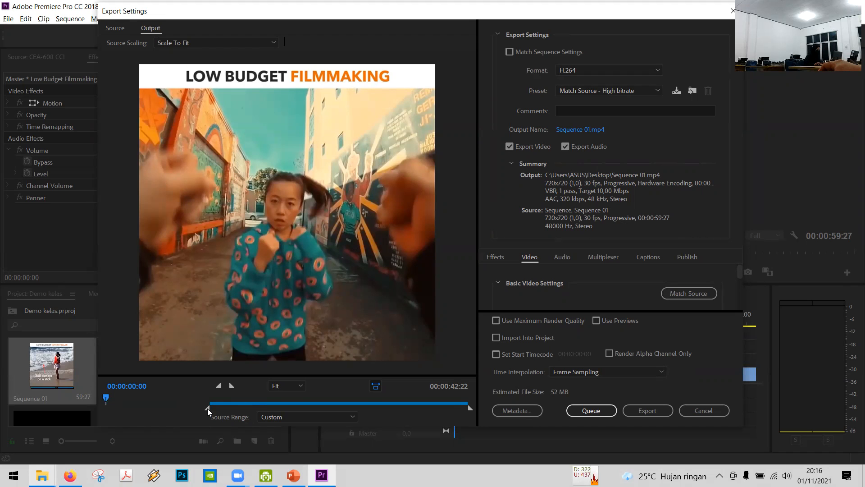
drag(207, 408, 94, 424)
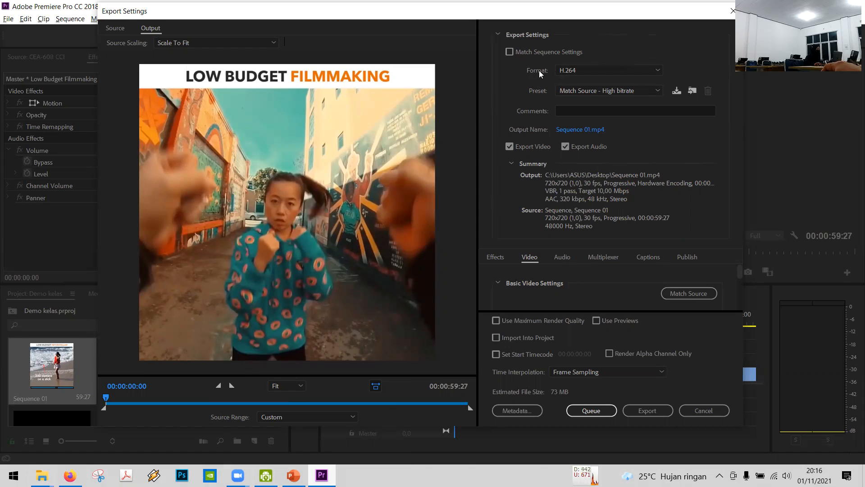
- Set the export format to H.264 and the preset to Match Source - Medium bitrate
click(588, 71)
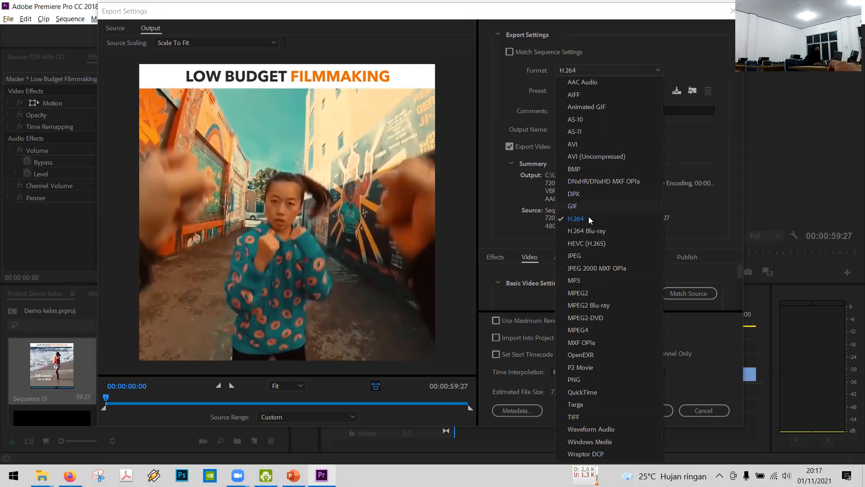
click(576, 223)
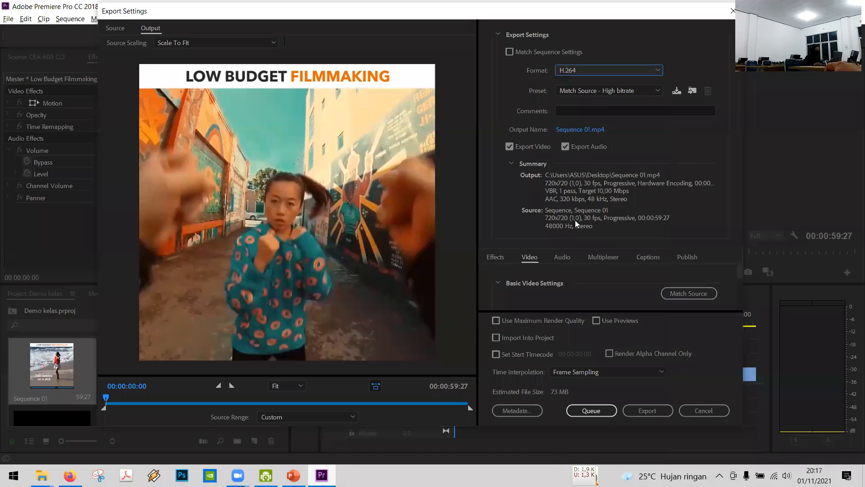
click(620, 90)
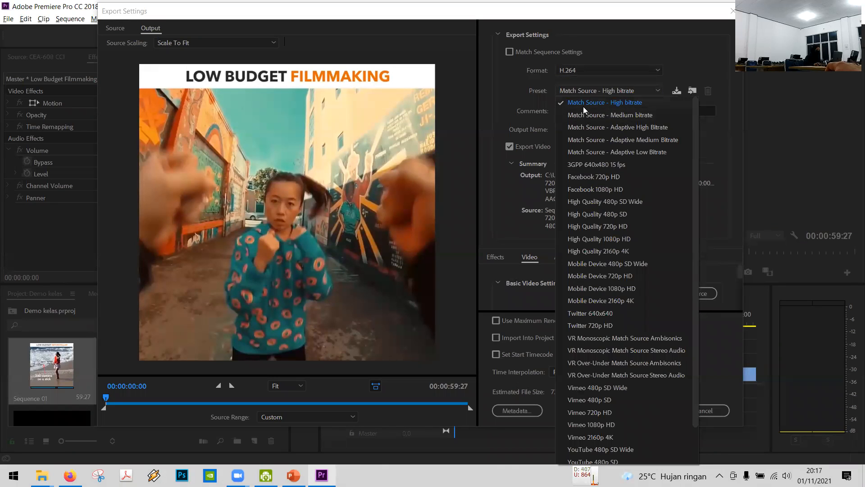
click(634, 115)
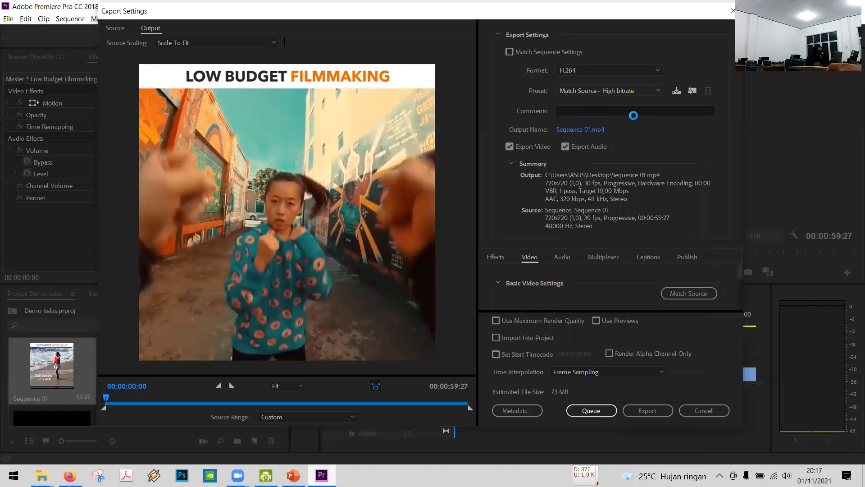
- Look through the available H.264 export presets and keep Match Source - Medium bitrate selected
click(656, 91)
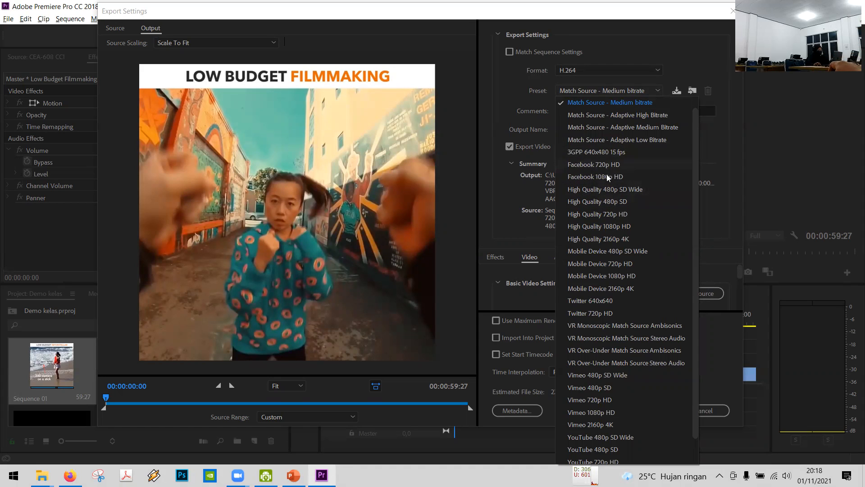
scroll(586, 175, down, 1)
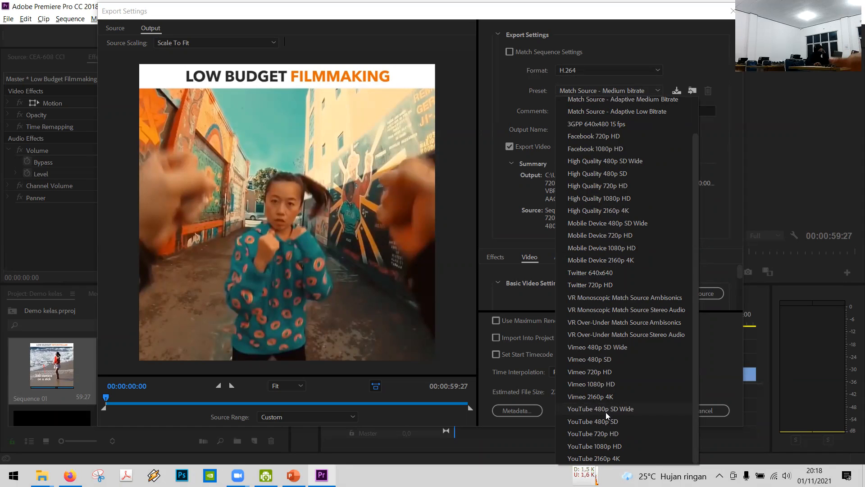
scroll(638, 227, up, 1)
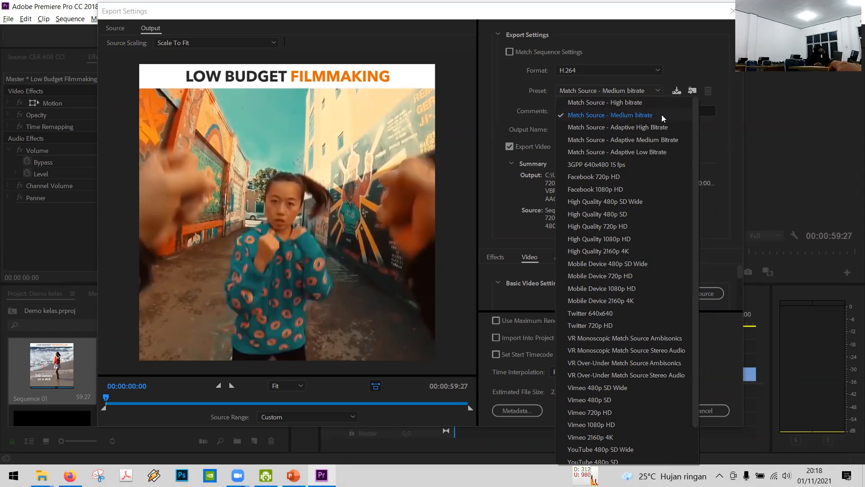
click(649, 118)
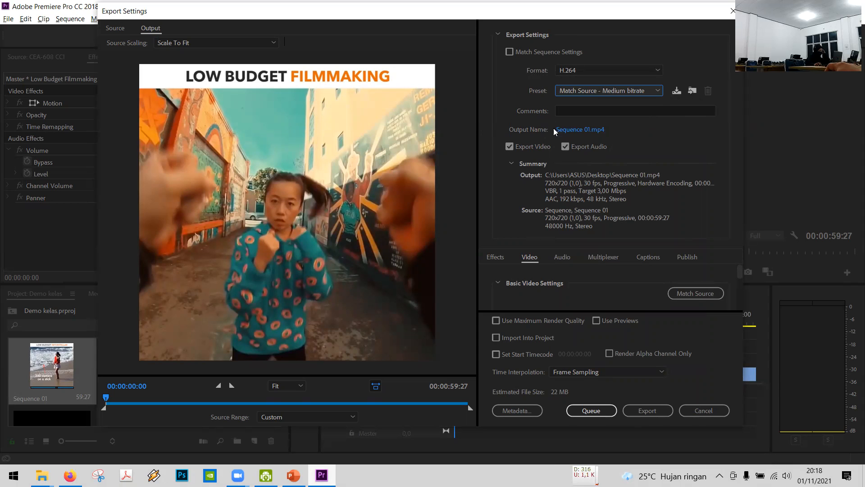
- Rename the output file with the word "Video", the person's first name and "Pertemuan 4"
click(582, 130)
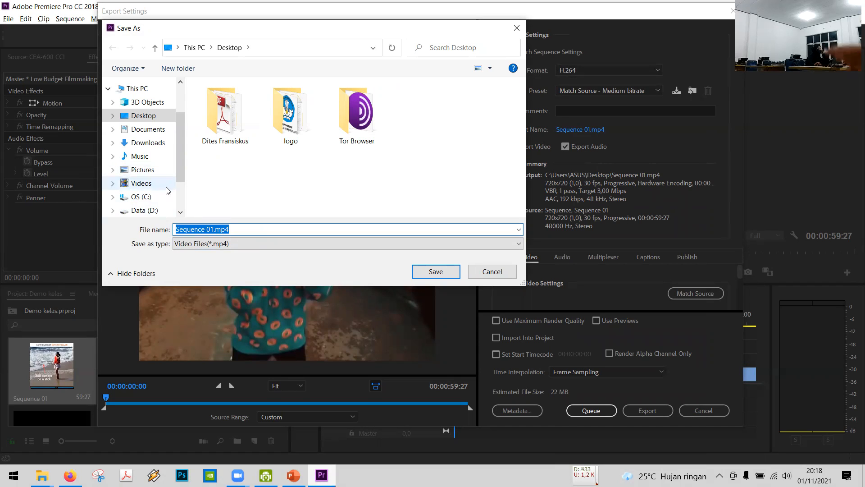
text(Vi)
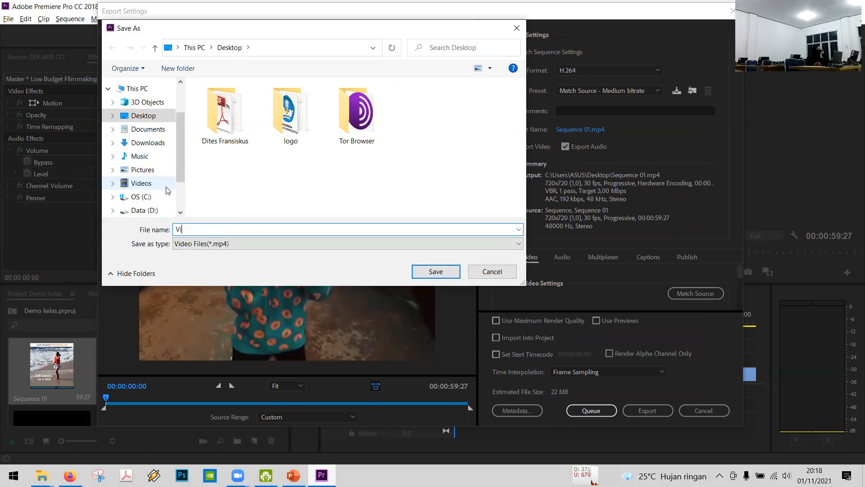
text(deo Karen Pertemuan 4)
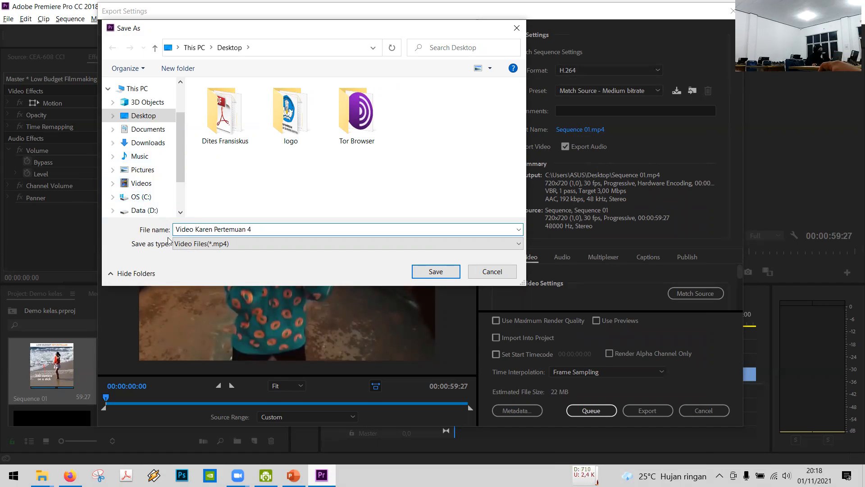
- Set the output location to the nested Visual Creative Drawing folder under Ngajar > Gasal > Visual Creative Drawing on drive D
scroll(174, 180, down, 1)
click(143, 165)
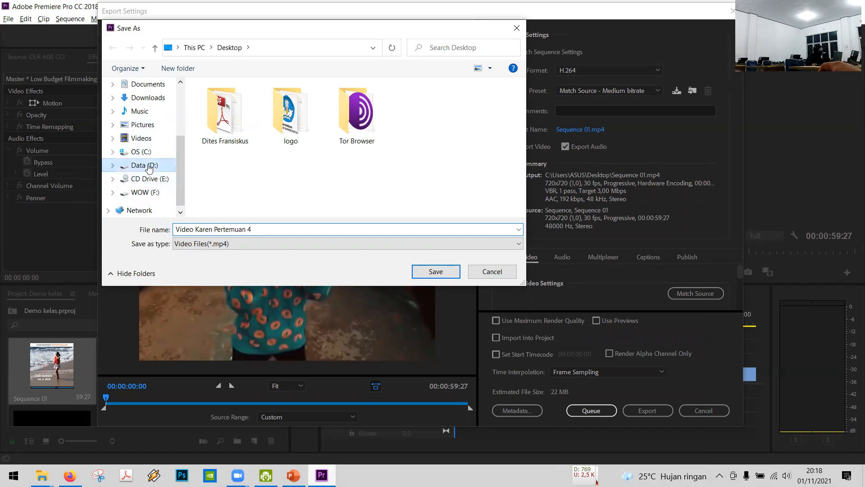
click(226, 167)
double_click(226, 167)
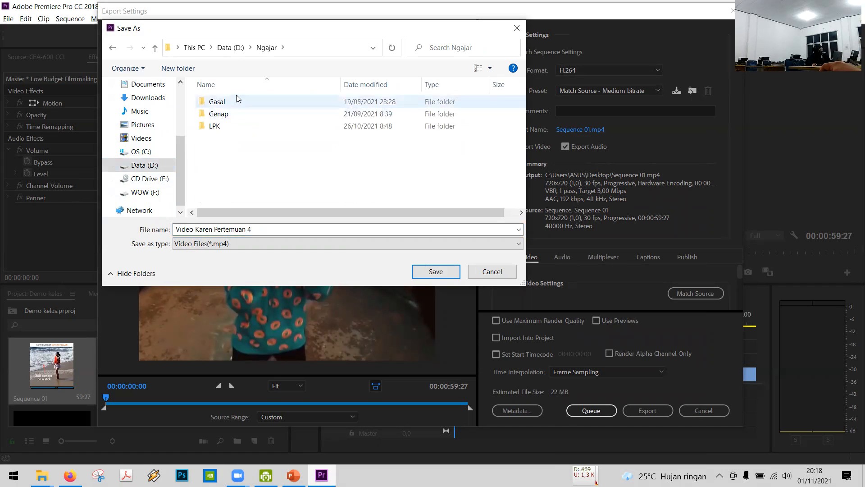
click(233, 103)
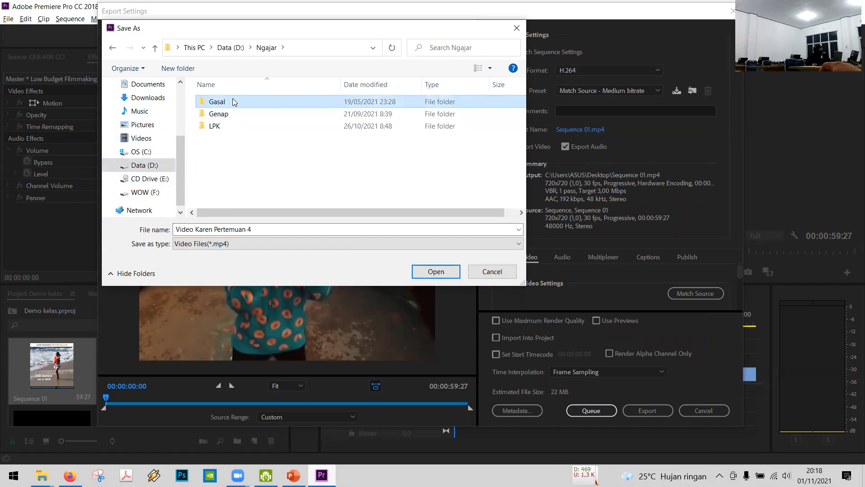
click(435, 271)
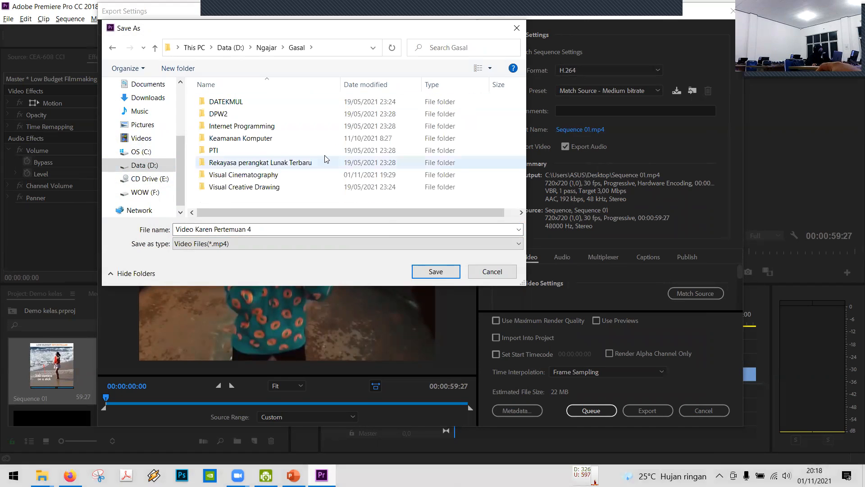
double_click(234, 193)
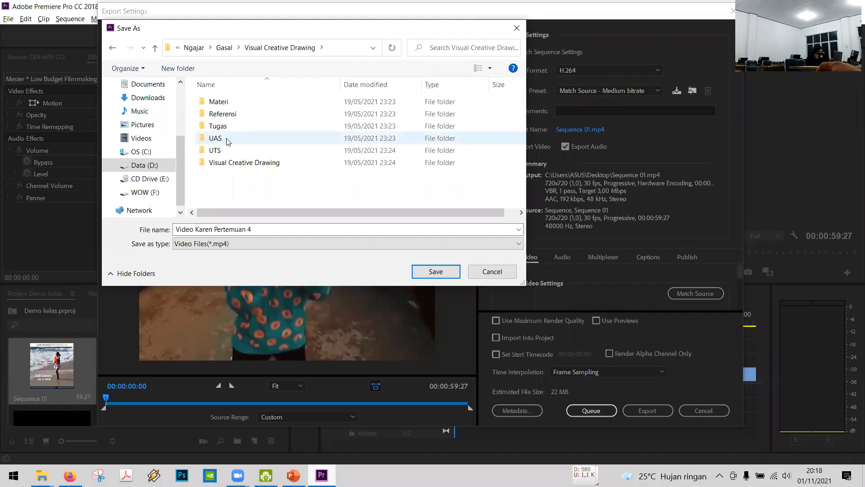
double_click(231, 161)
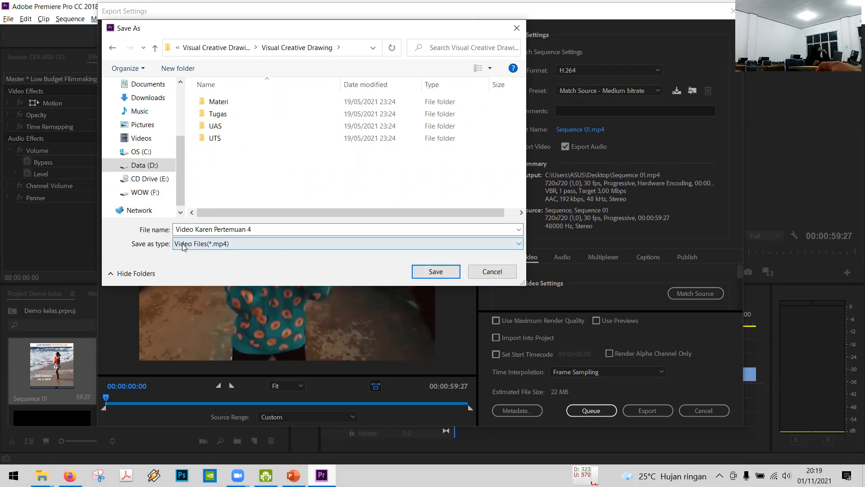
- Save the output file settings with the type Video Files (*.mp4) and export the sequence
click(195, 249)
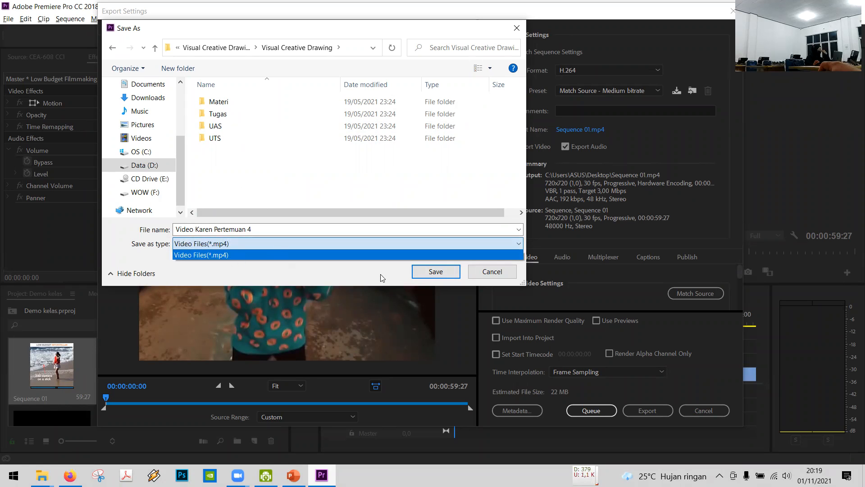
click(436, 271)
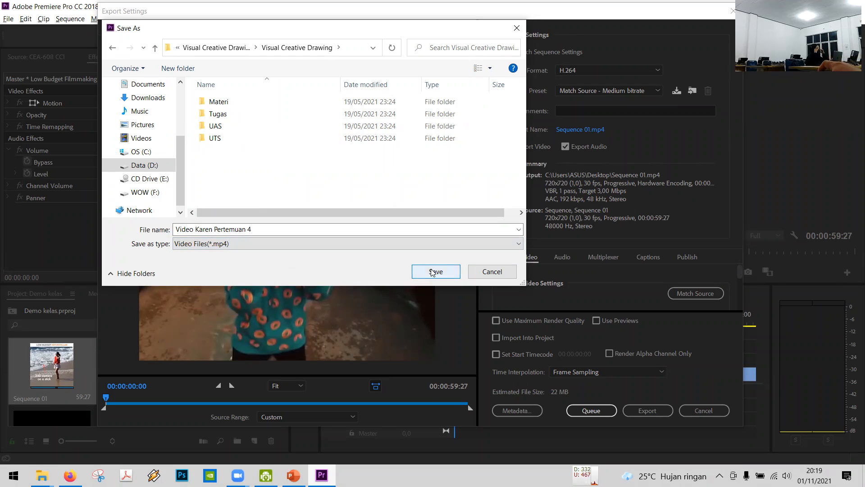
click(432, 270)
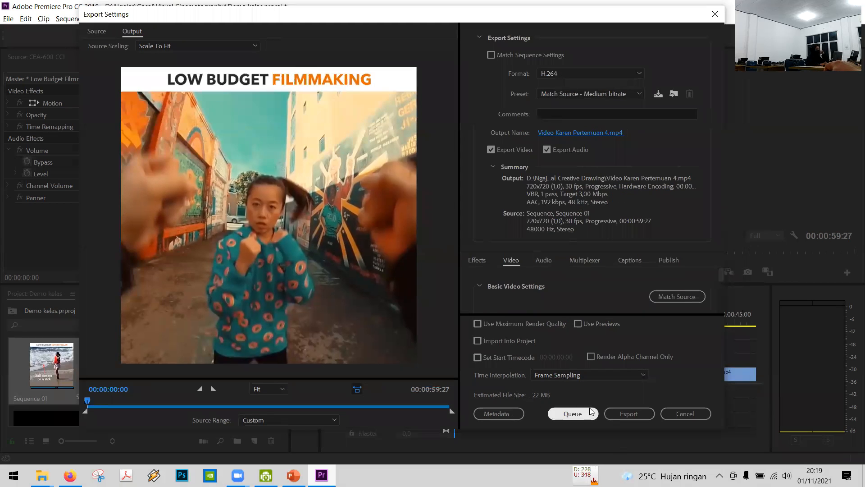
click(614, 413)
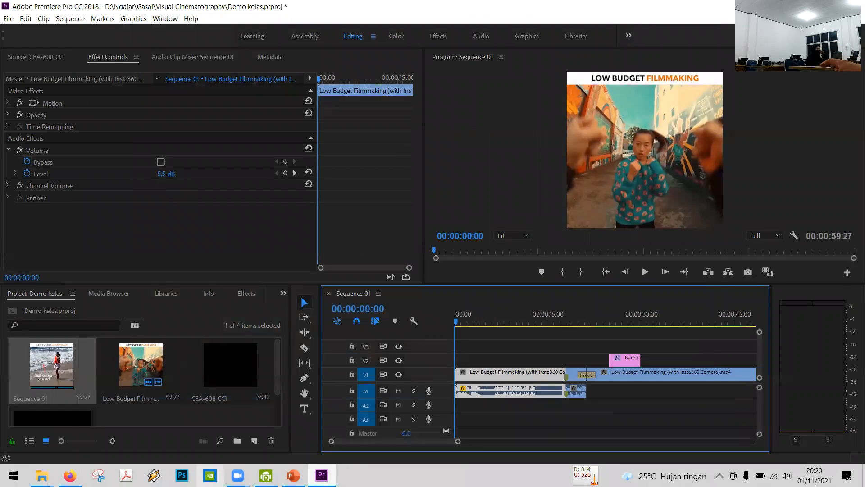
- Switch to the Visual Cinematography folder in File Explorer and look for the exported video, sorting by date modified and by type
click(43, 473)
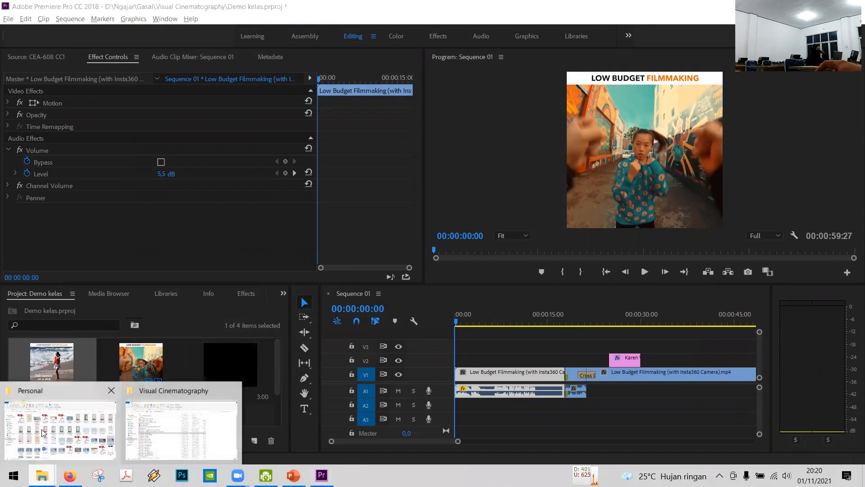
click(179, 419)
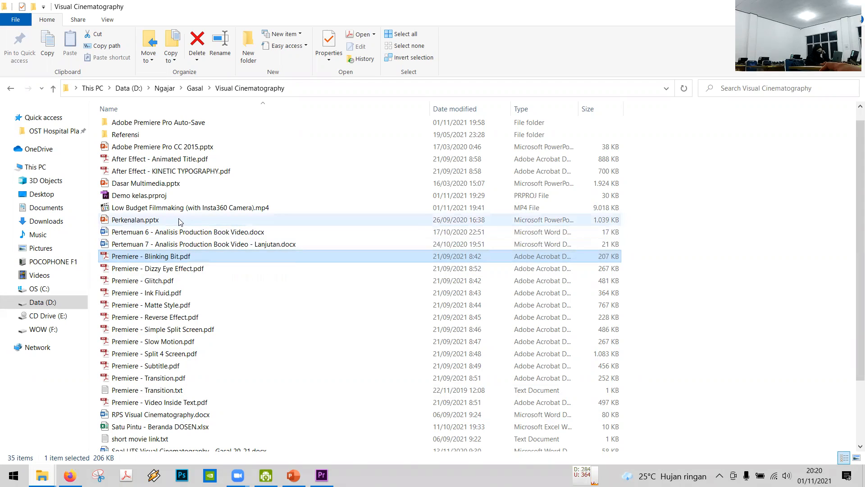
click(473, 109)
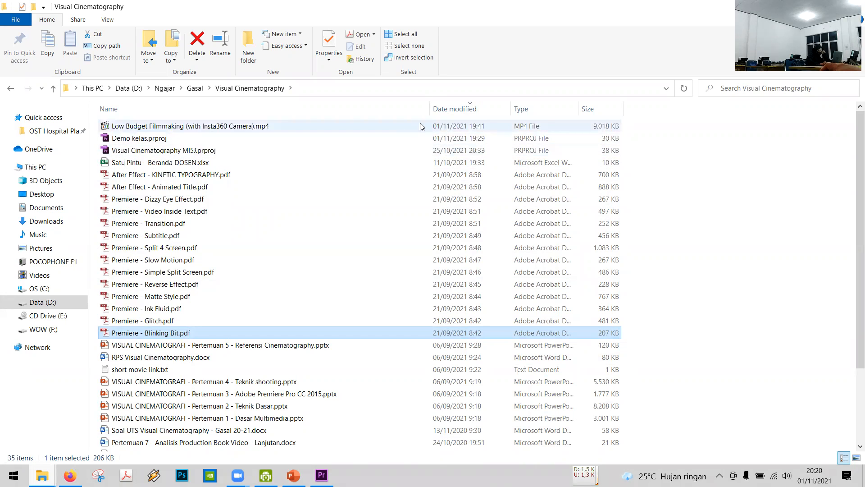
scroll(349, 259, down, 1)
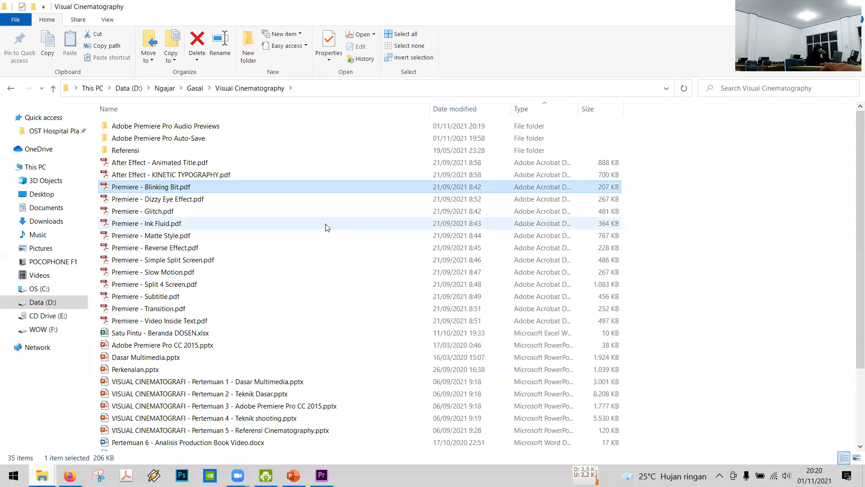
scroll(326, 224, down, 3)
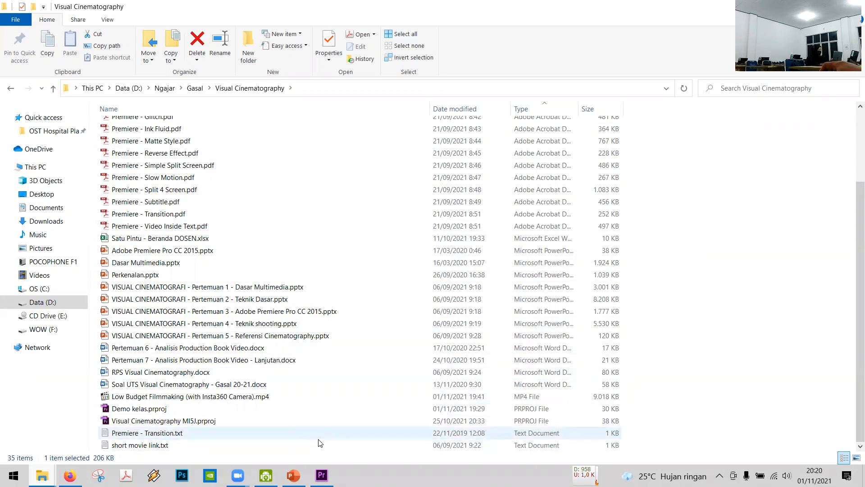
- Return to Premiere Pro, reopen Sequence 01's export settings and browse from the output location up to the parent Visual Creative Drawing folder
click(321, 475)
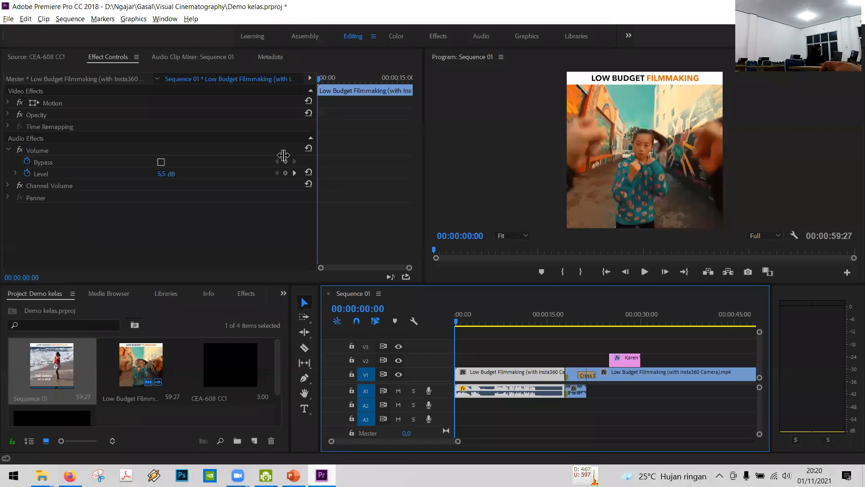
click(8, 18)
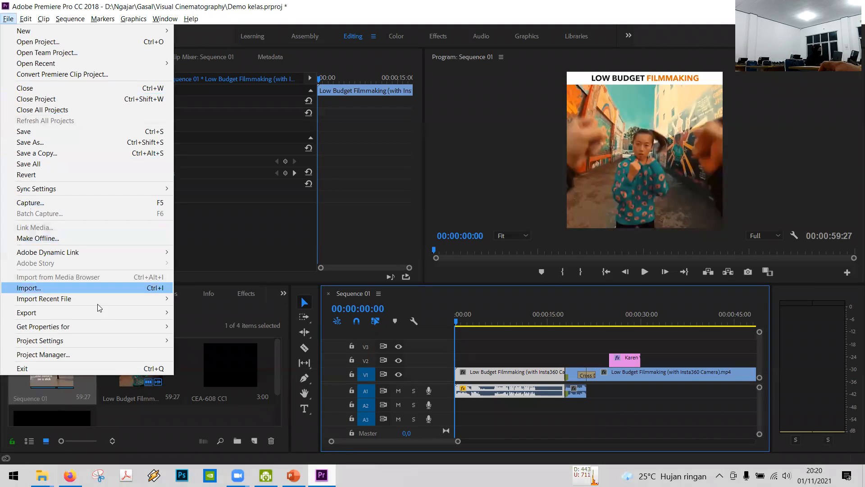
mouse_move(127, 314)
click(198, 313)
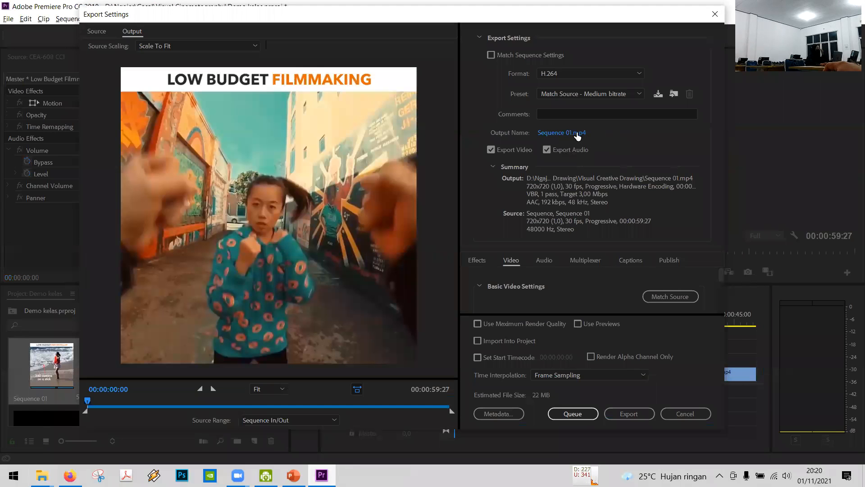
click(577, 136)
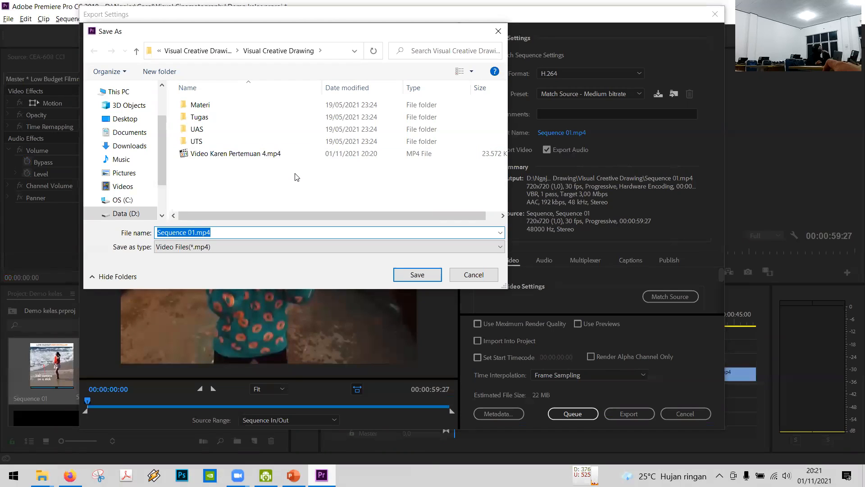
click(201, 51)
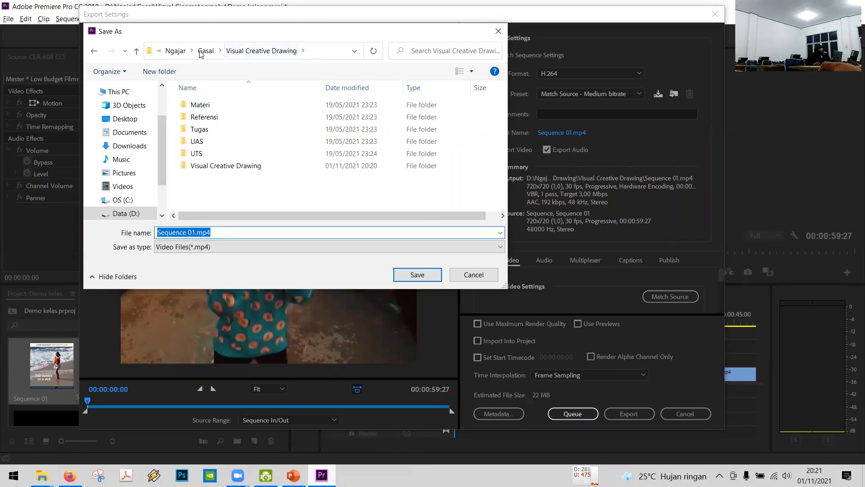
- Switch to the Visual Cinematography folder in File Explorer and check its files for the exported video, sorted by name
key(alt+Tab)
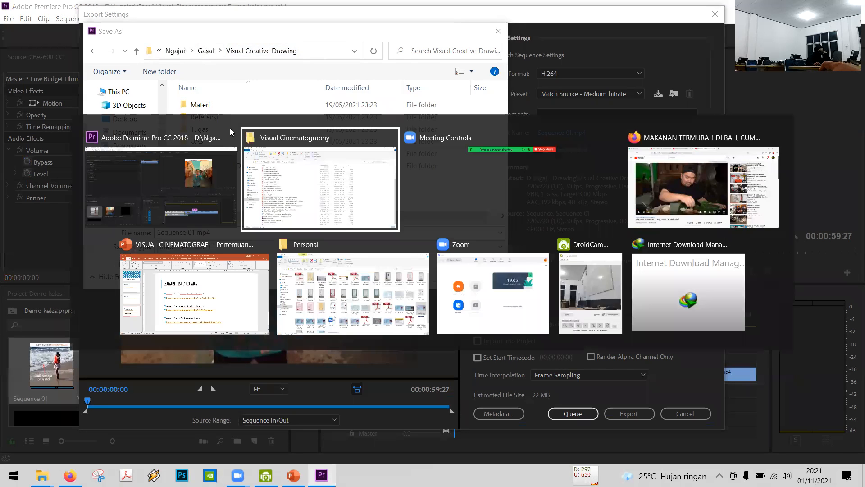
click(150, 274)
scroll(150, 275, up, 3)
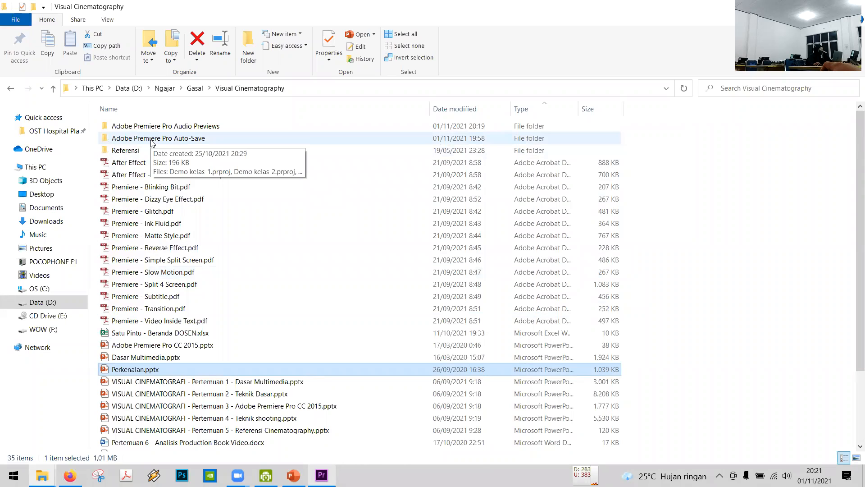
key(Down)
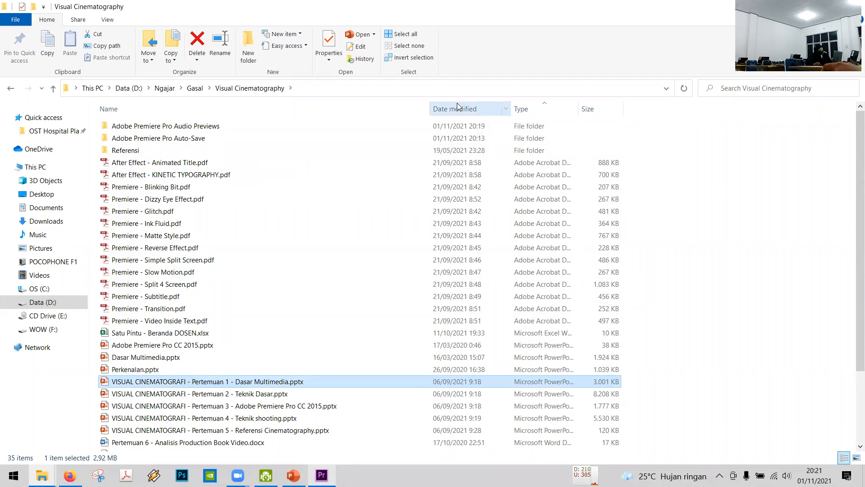
click(363, 109)
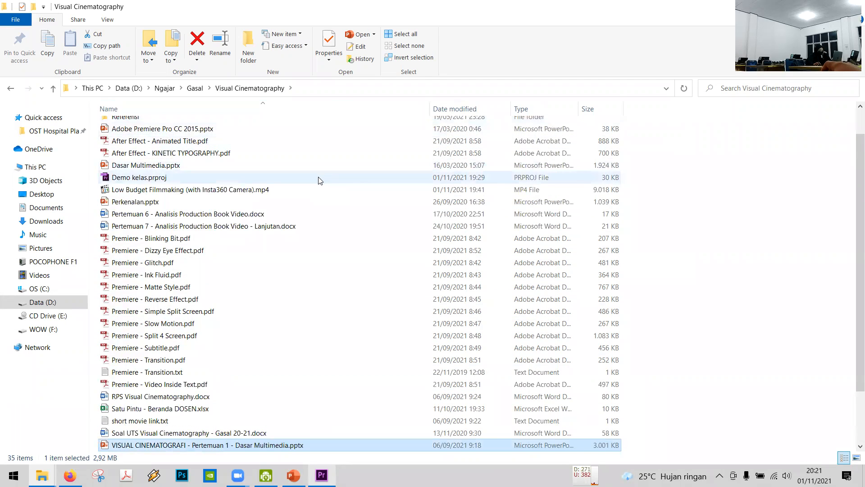
scroll(320, 179, down, 3)
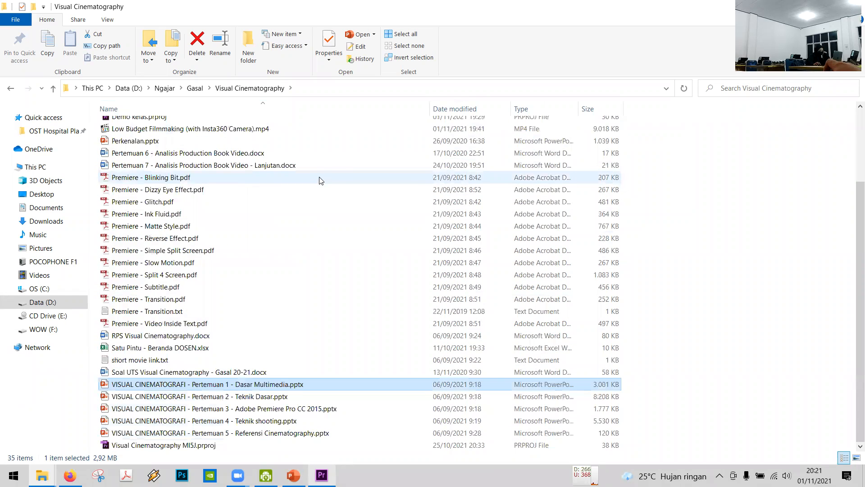
- Return to Premiere Pro and trace the export's output location from the Gasal folder into its Visual Creative Drawing folder
key(alt+Tab)
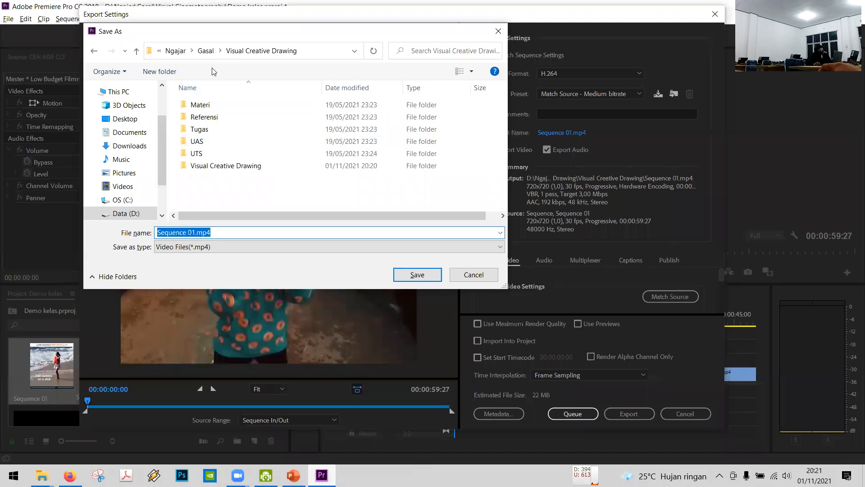
click(205, 50)
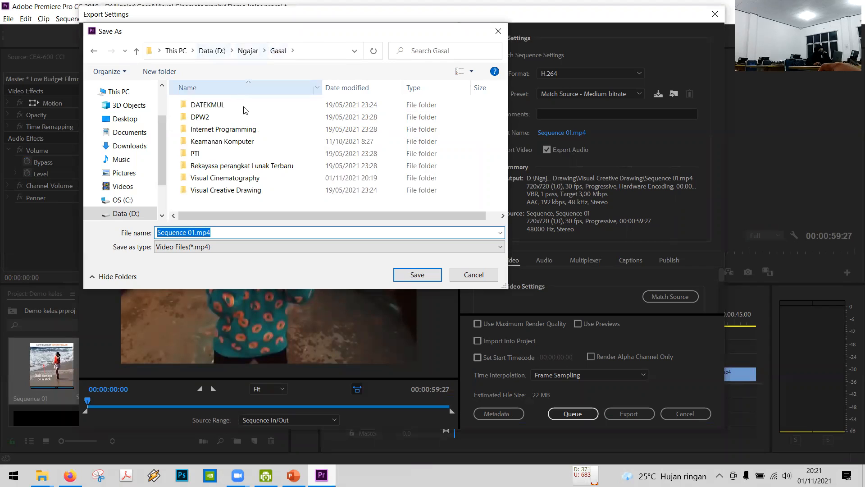
double_click(236, 192)
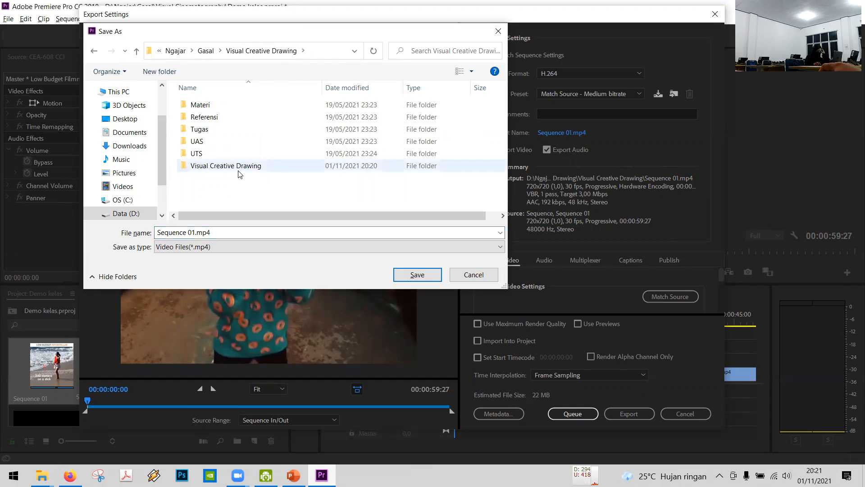
key(Return)
- Switch to File Explorer and copy the exported Pertemuan 4 MP4 video from the nested Visual Creative Drawing folder into the Visual Cinematography folder
key(alt+Tab)
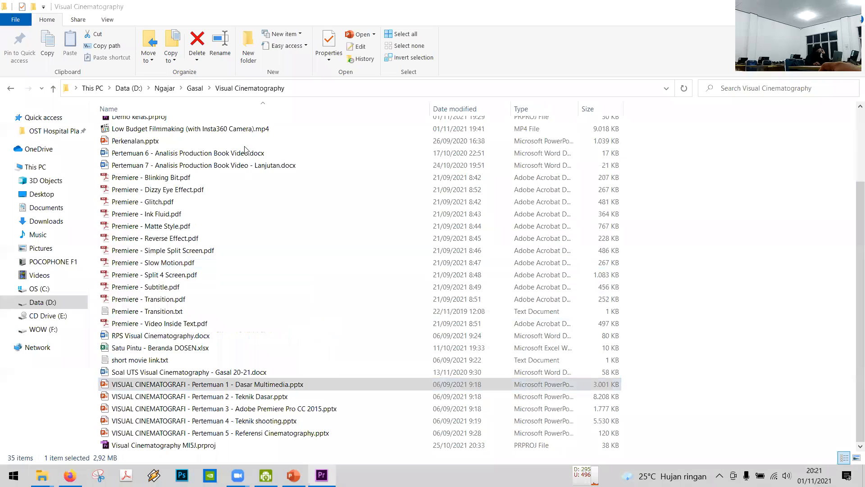
key(alt+Left)
click(167, 211)
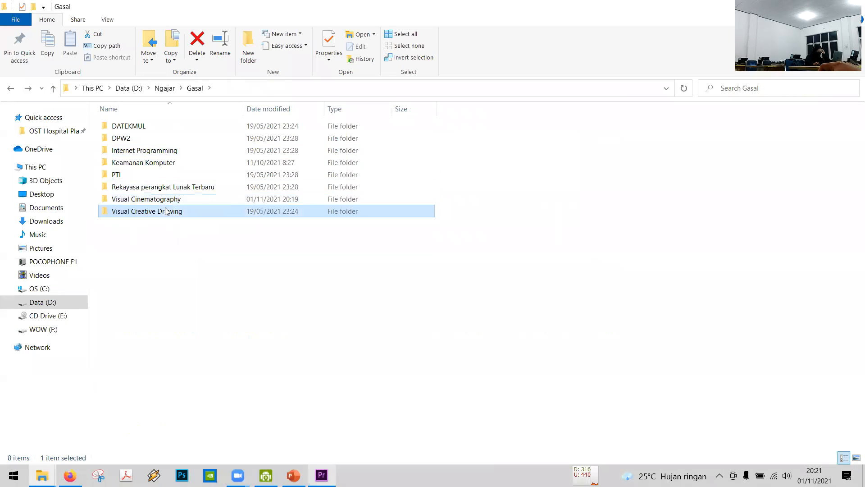
double_click(167, 210)
double_click(168, 187)
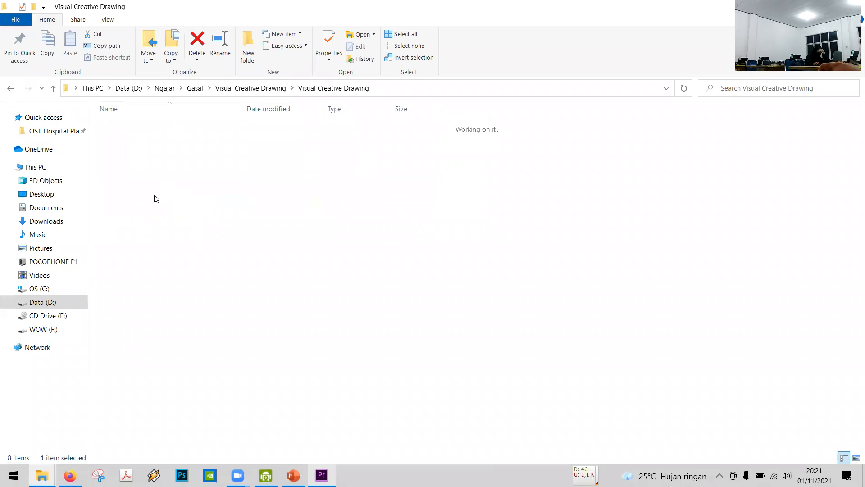
click(156, 179)
key(ctrl+c)
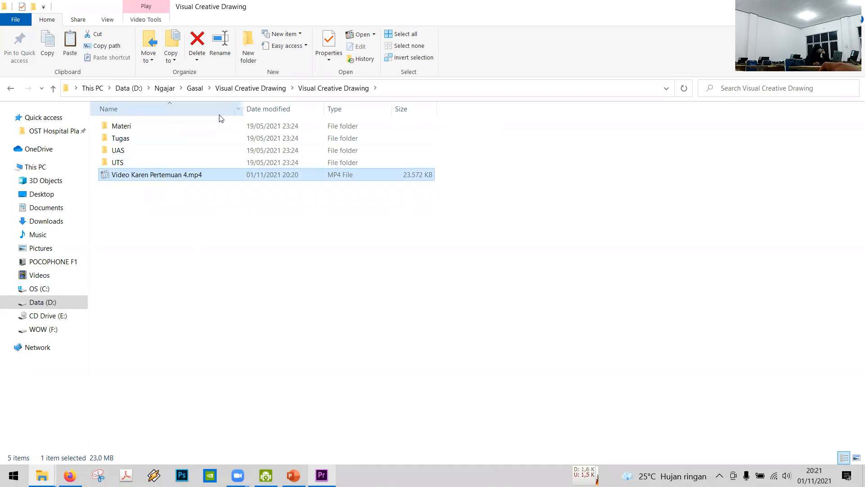
double_click(162, 200)
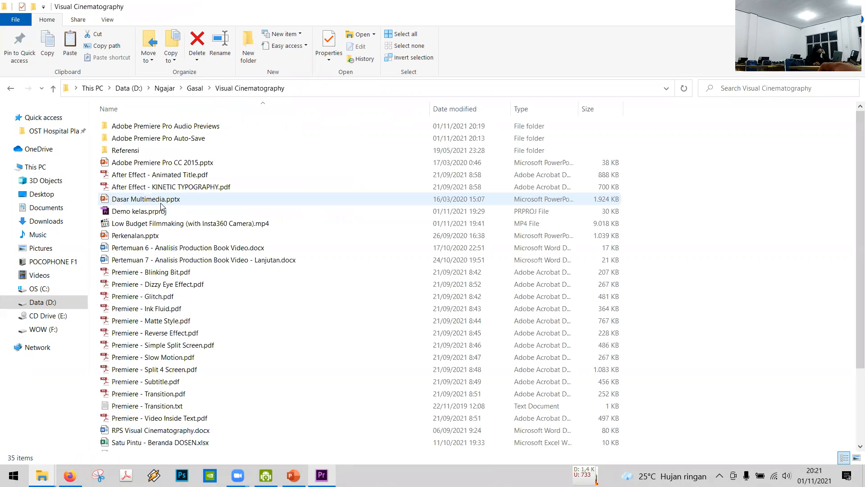
key(ctrl+v)
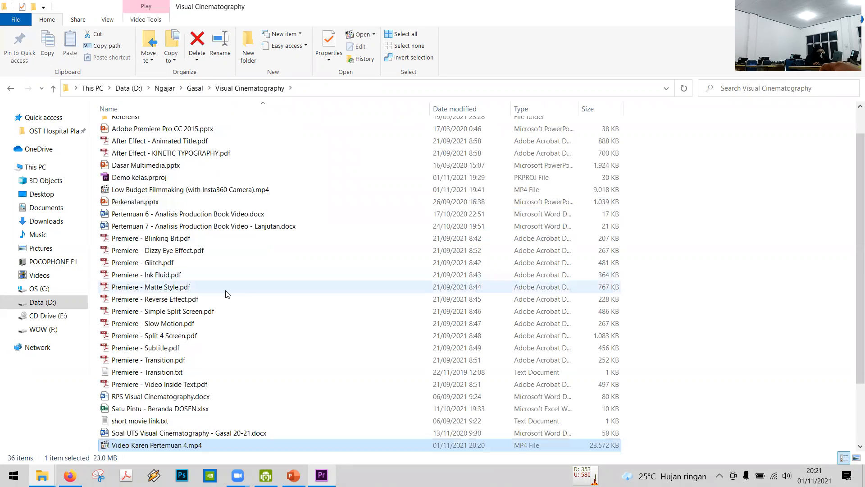
- Open the copied MP4 in the media player, pause its playback, and return to the Visual Cinematography folder
double_click(194, 445)
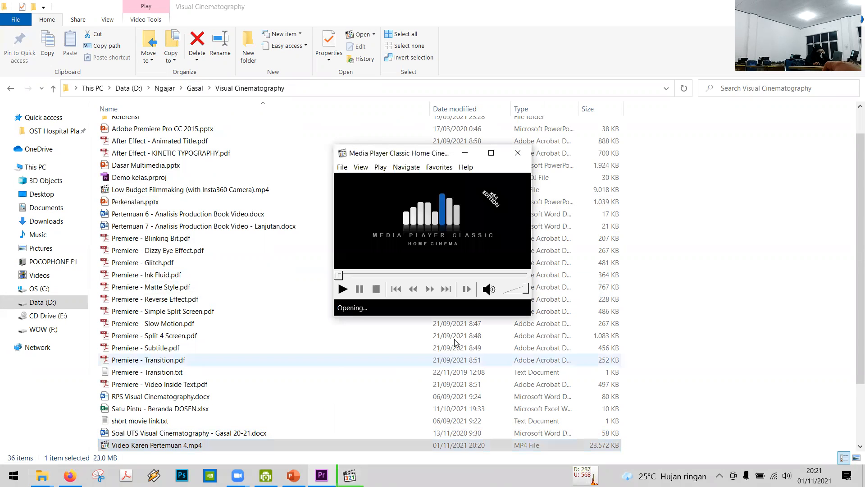
click(483, 258)
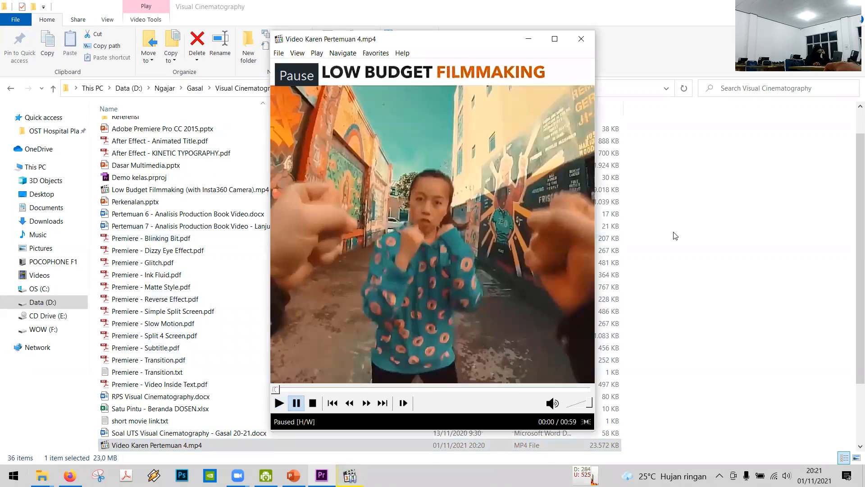
click(675, 235)
click(141, 446)
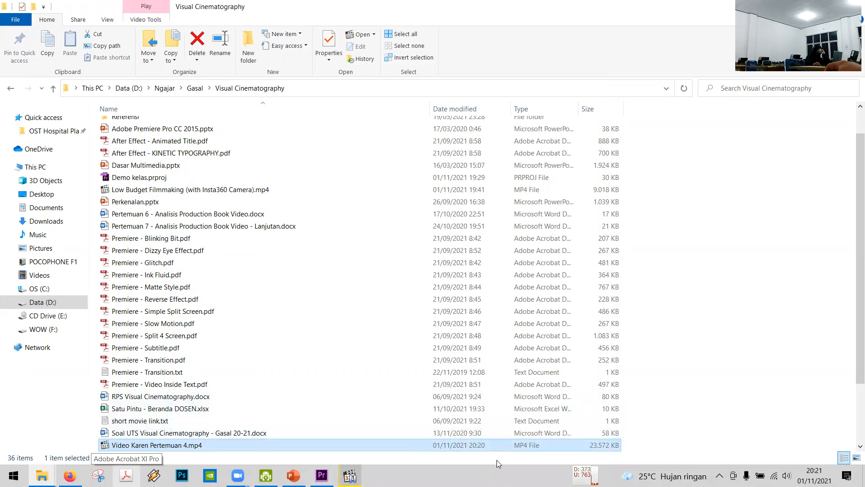
- Examine the copied video's file properties, including its length, frame size, bitrate and audio details, and close them
right_click(603, 446)
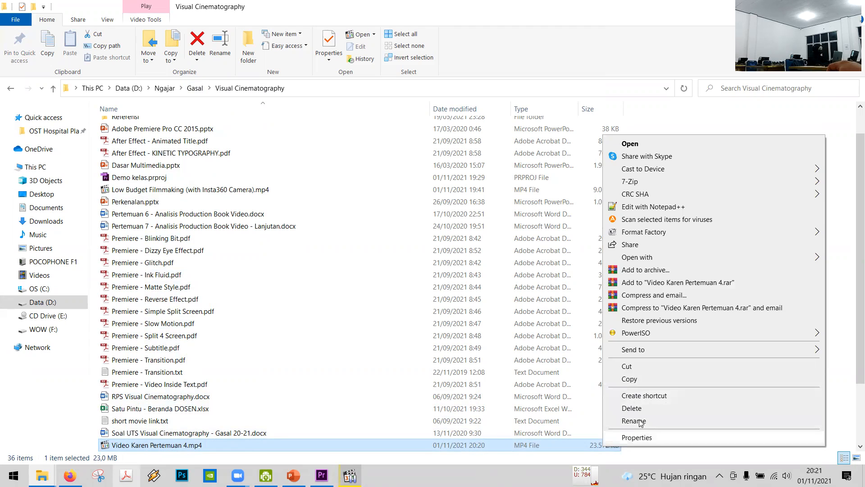
click(637, 437)
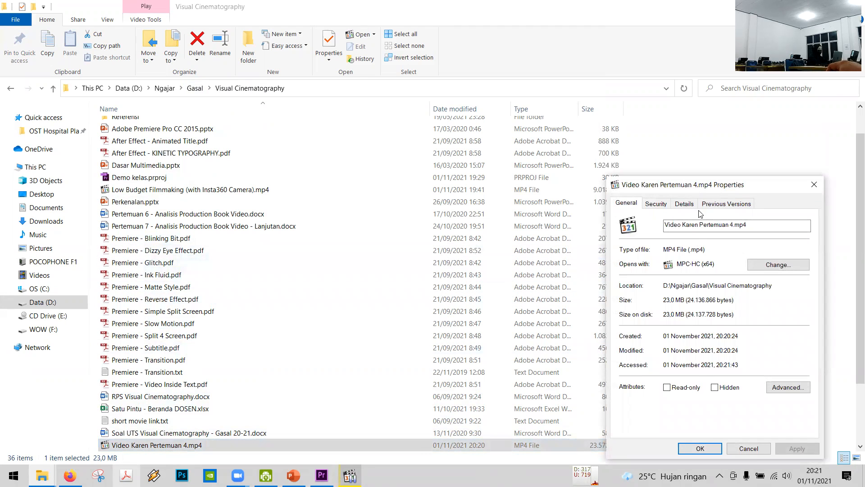
click(697, 208)
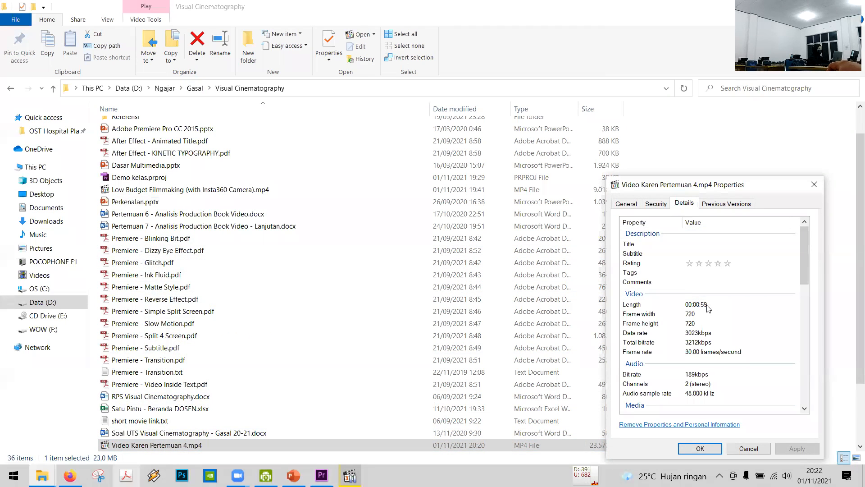
click(817, 185)
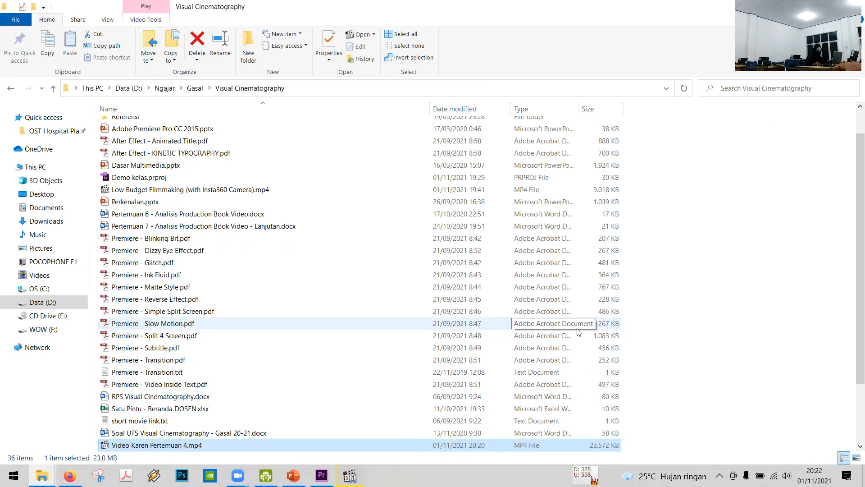
right_click(349, 445)
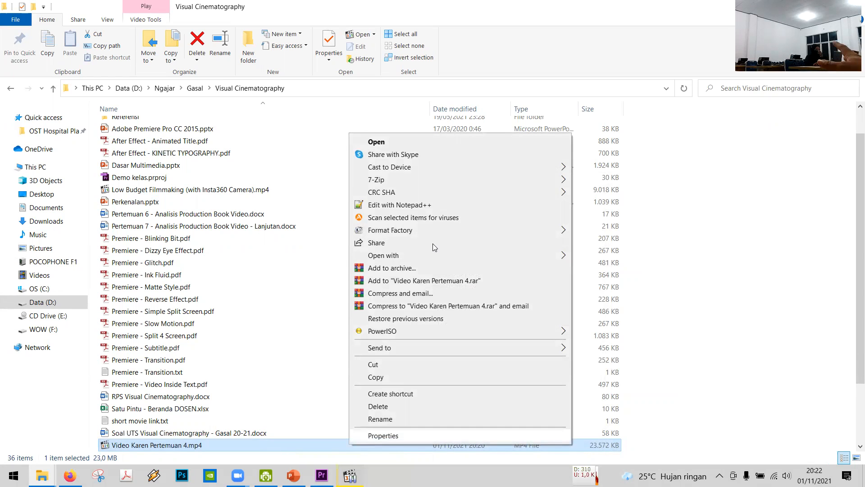
key(Escape)
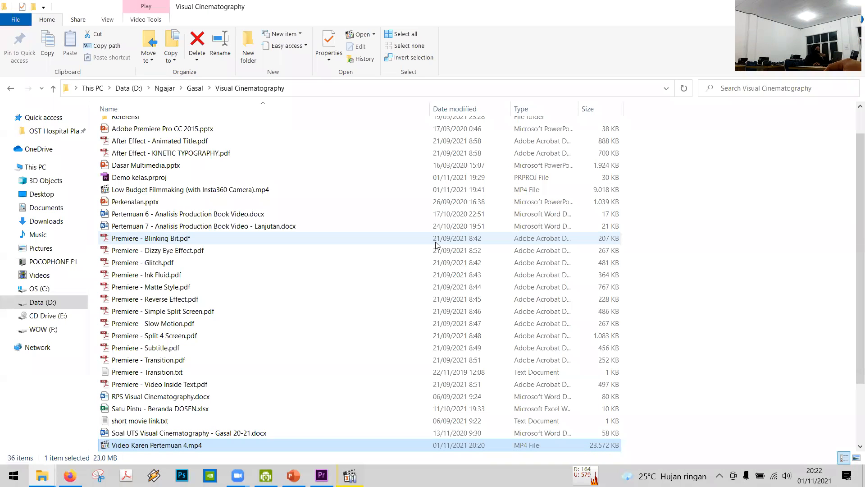
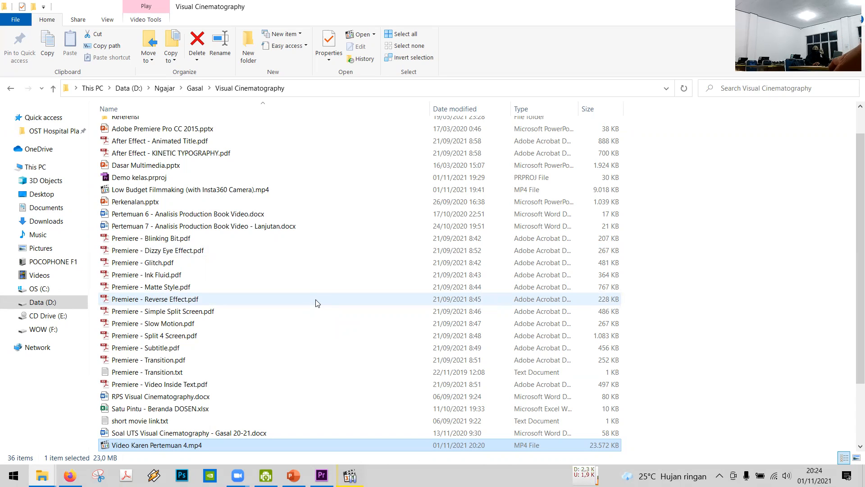
- Switch back to Premiere Pro and close Sequence 01's export settings without exporting
key(alt+Tab)
key(alt+Tab)
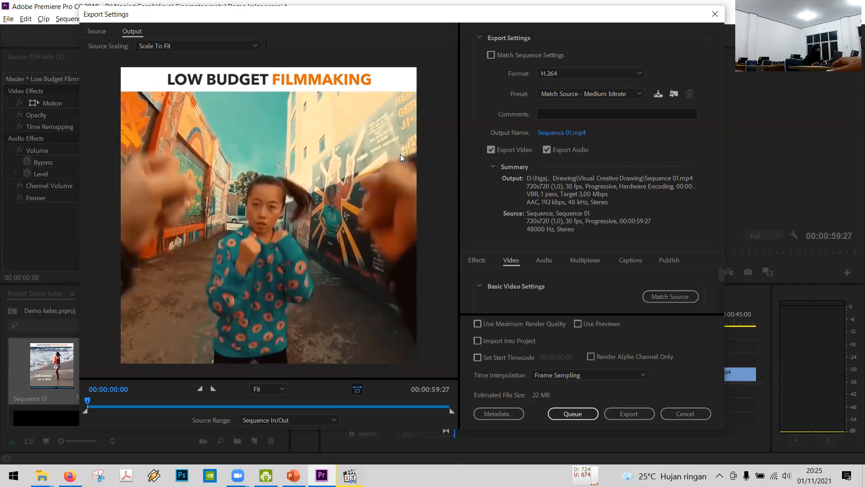
click(707, 17)
click(498, 176)
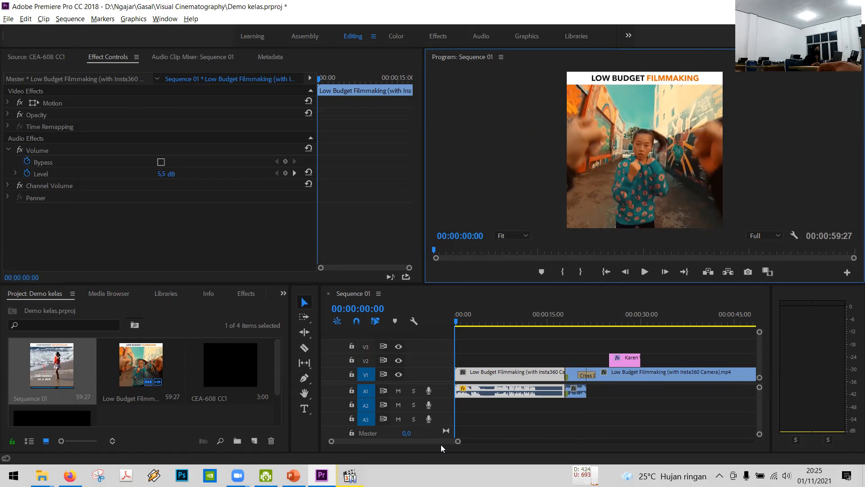
- Select all of Sequence 01's clips together, clear the selection, and select individual V1 clips to inspect their effect settings
drag(441, 443, 519, 436)
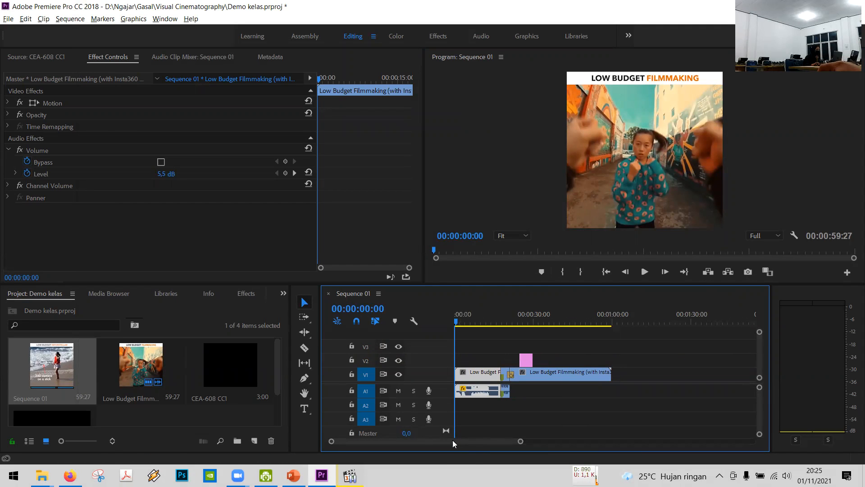
drag(483, 354, 561, 376)
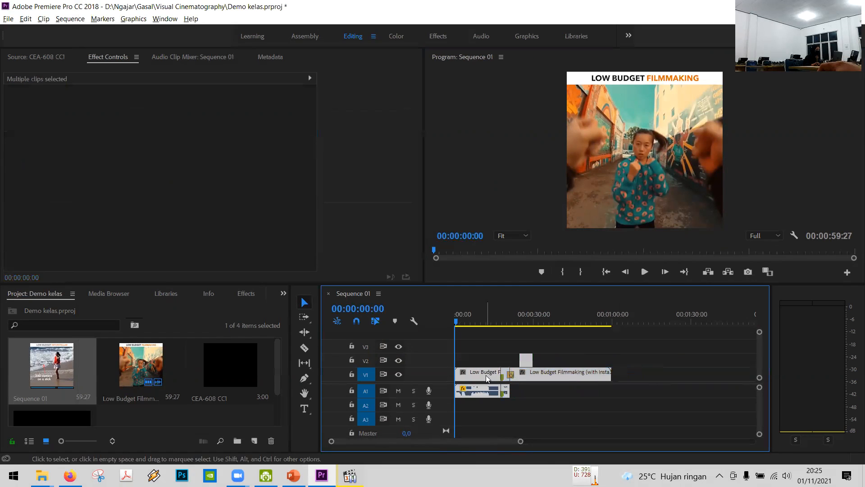
click(554, 395)
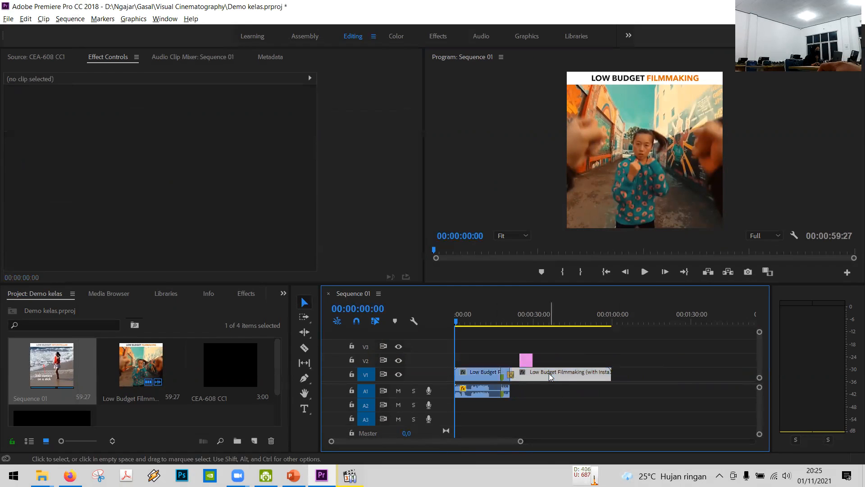
click(505, 375)
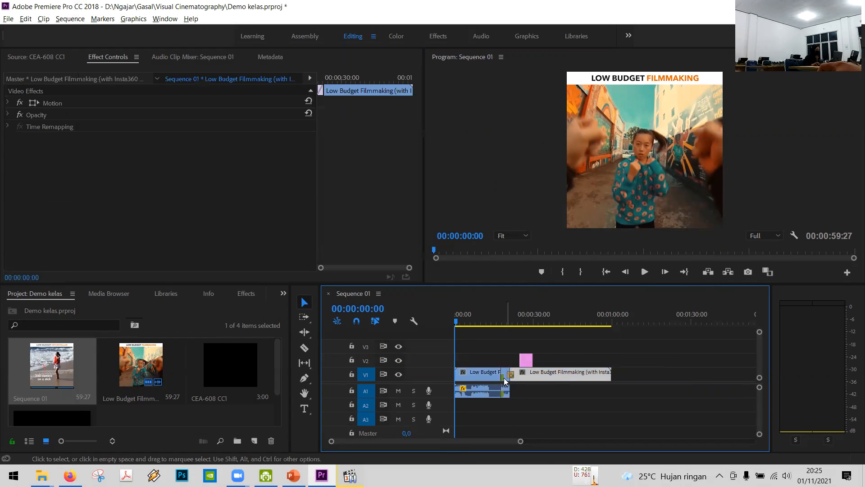
click(433, 248)
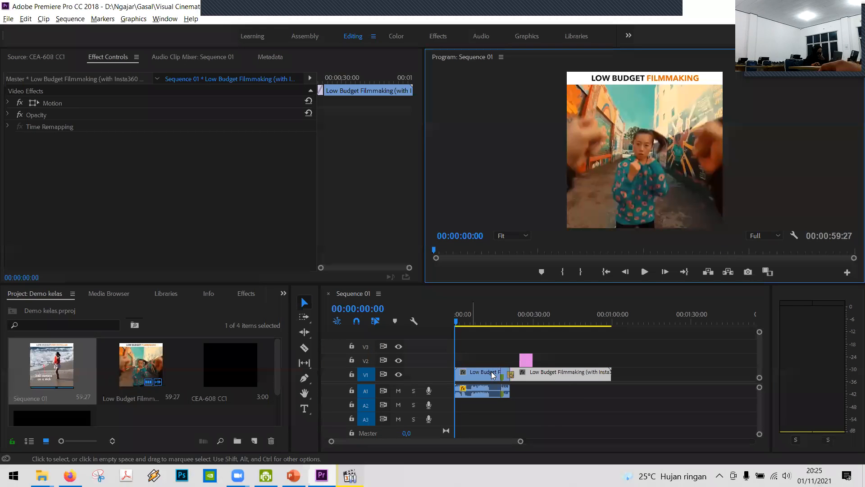
click(483, 375)
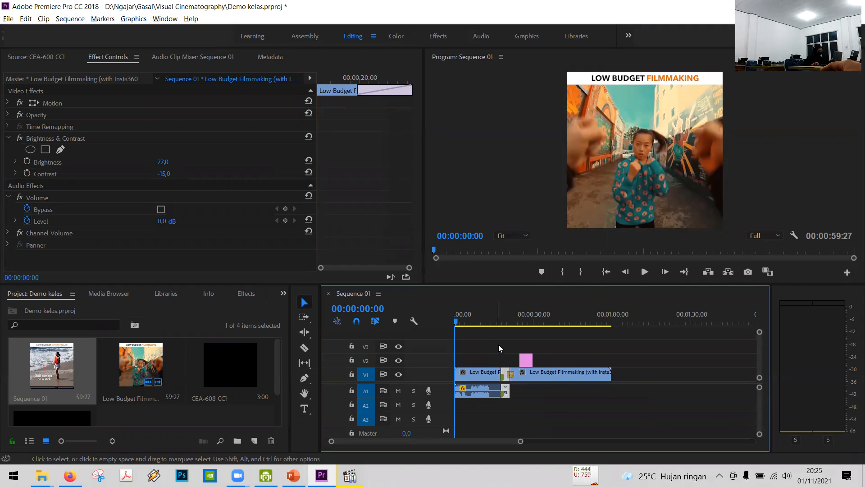
click(633, 379)
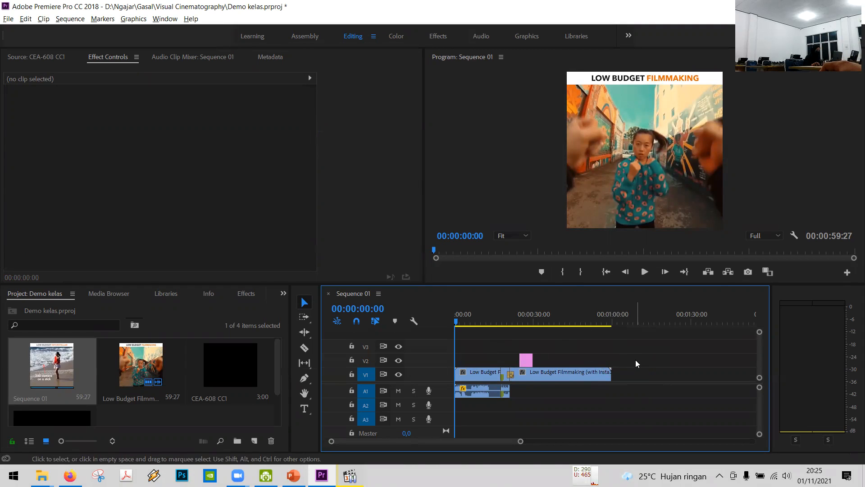
- Marquee-select every clip in the sequence including the V2 title, and repeat the marquee over only the V1 clips and linked audio
drag(634, 360, 456, 372)
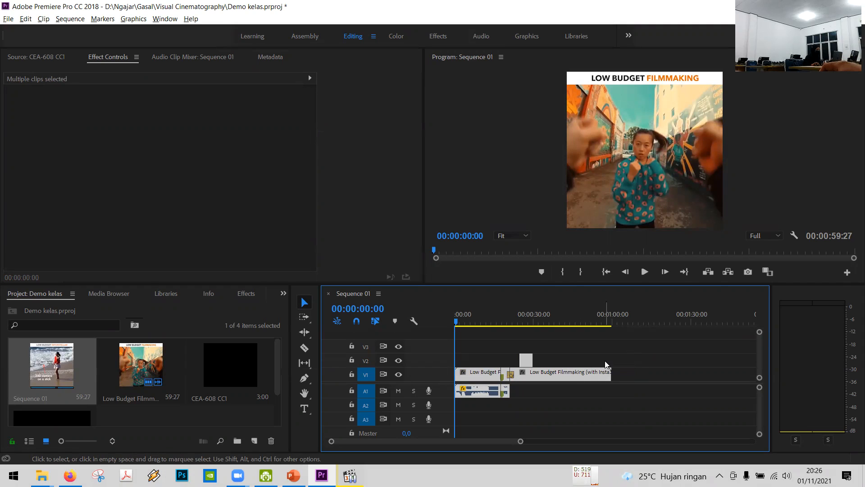
click(645, 374)
drag(625, 370, 481, 374)
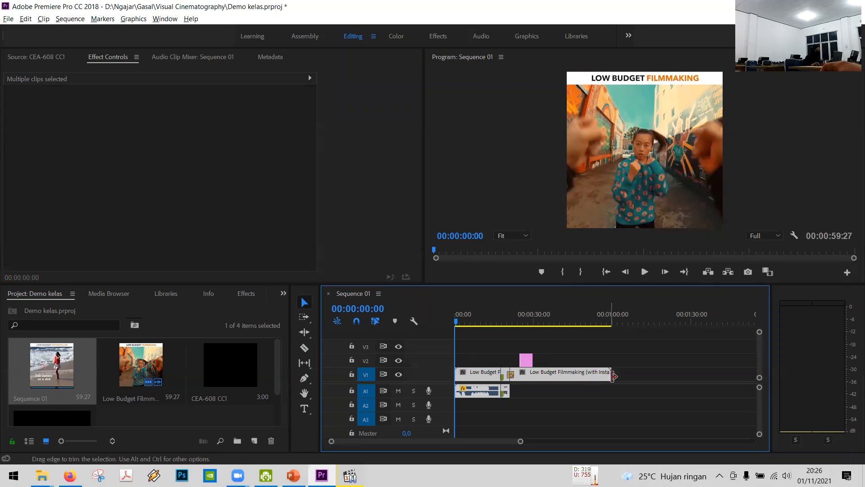
click(627, 372)
drag(628, 371, 607, 372)
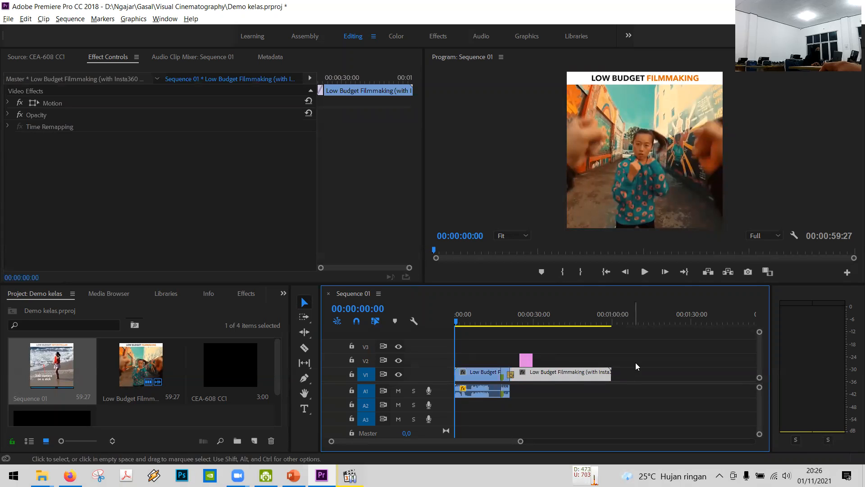
click(635, 365)
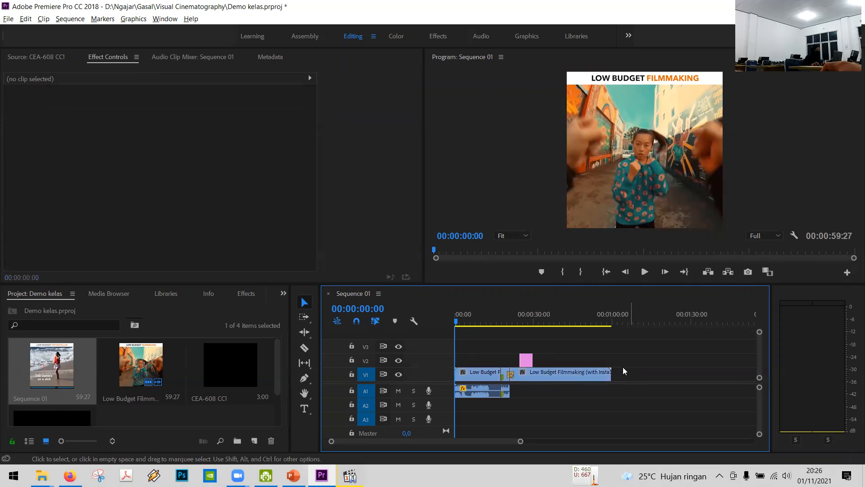
- Select the last V1 clip, extend the selection to the other V1 clips, and clear it
click(582, 376)
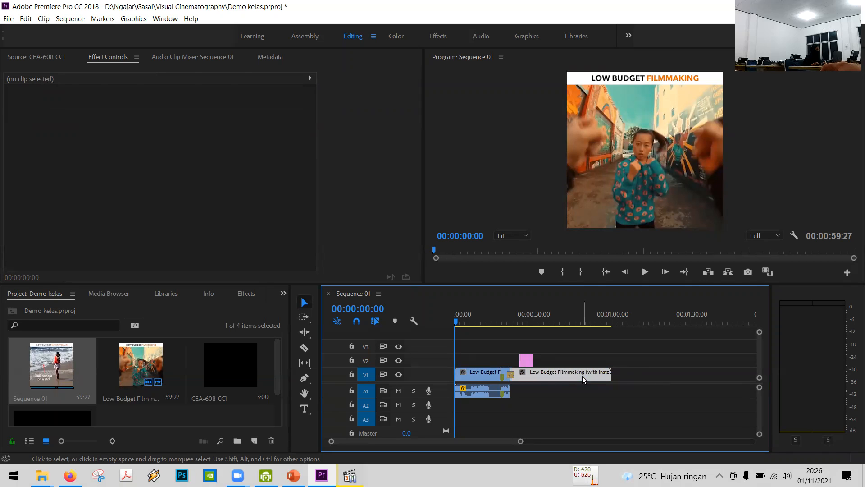
shift+click(485, 373)
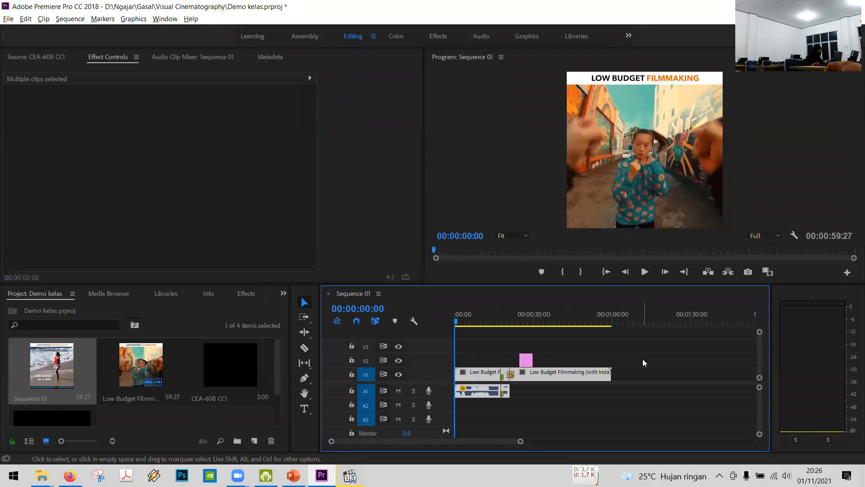
click(632, 372)
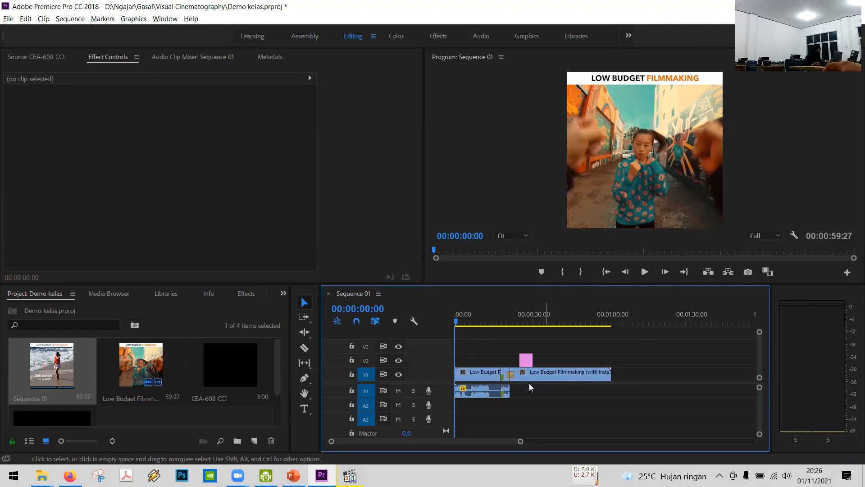
- Expand the Motion settings of the last V1 clip to examine them, and repeatedly clear and restore that clip's selection
click(541, 376)
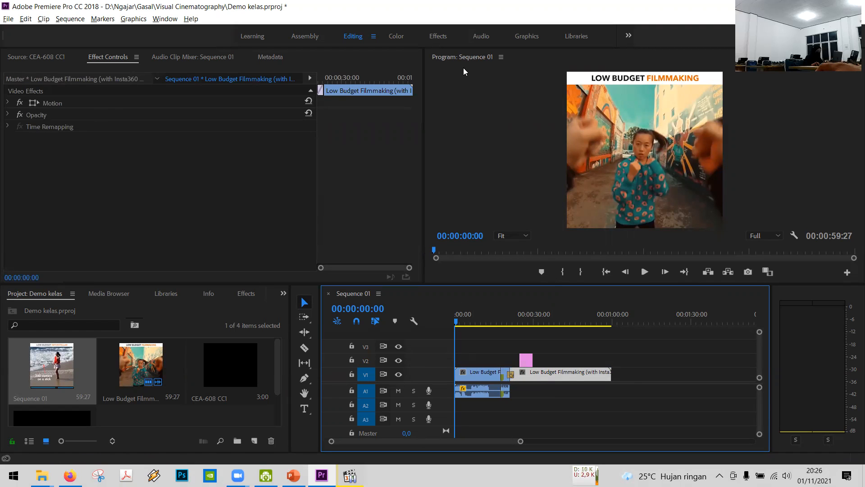
click(8, 103)
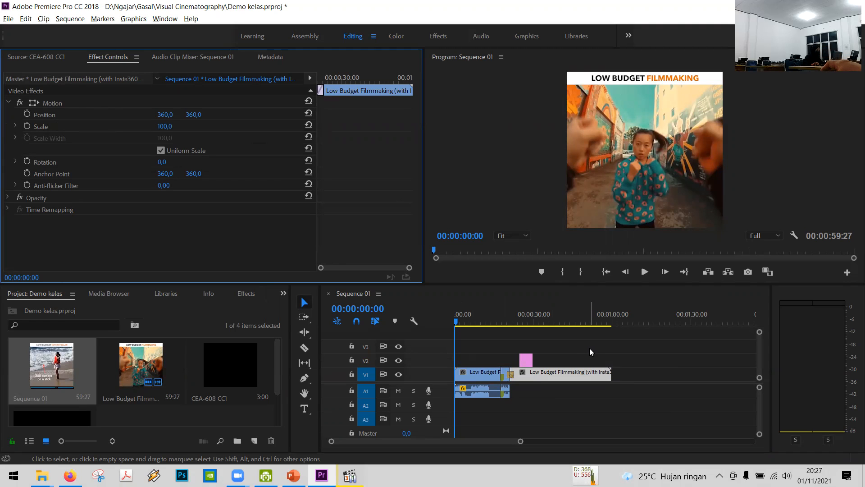
click(630, 357)
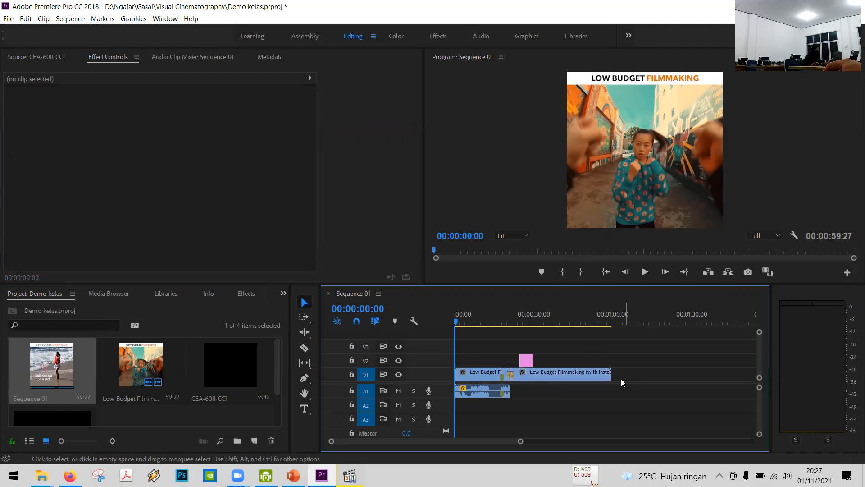
click(574, 373)
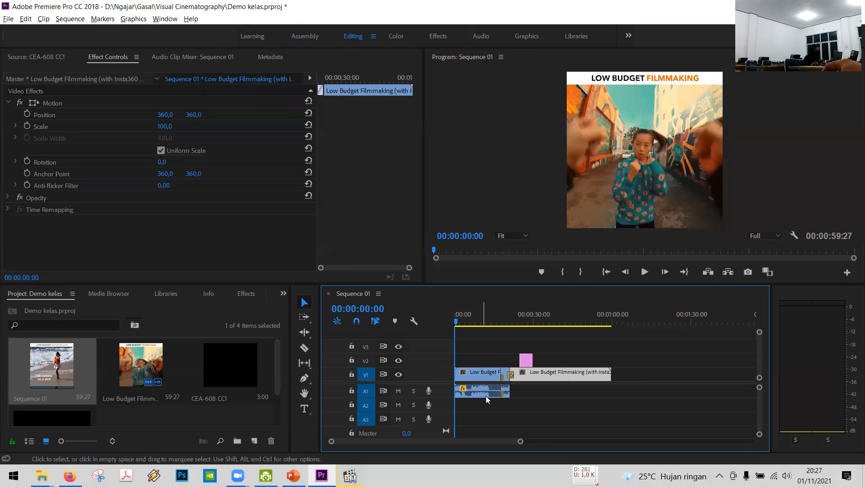
click(626, 370)
click(588, 371)
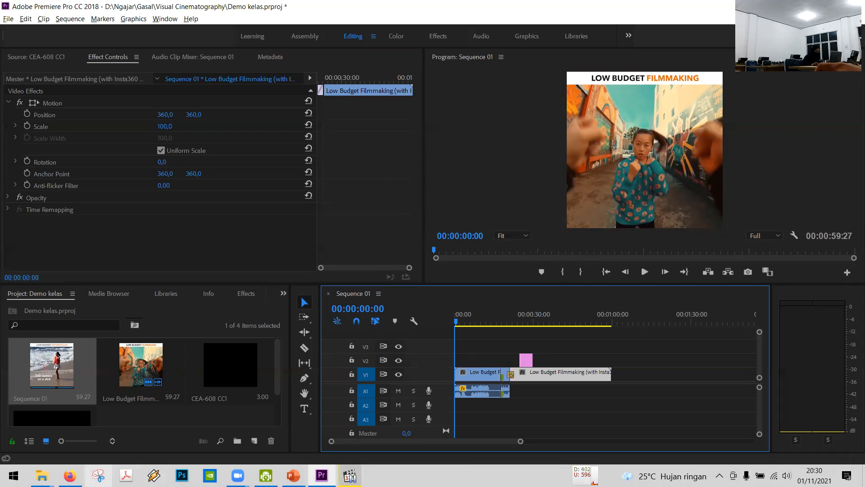
- Switch to the YouTube video page in Firefox and return to Premiere Pro
click(70, 476)
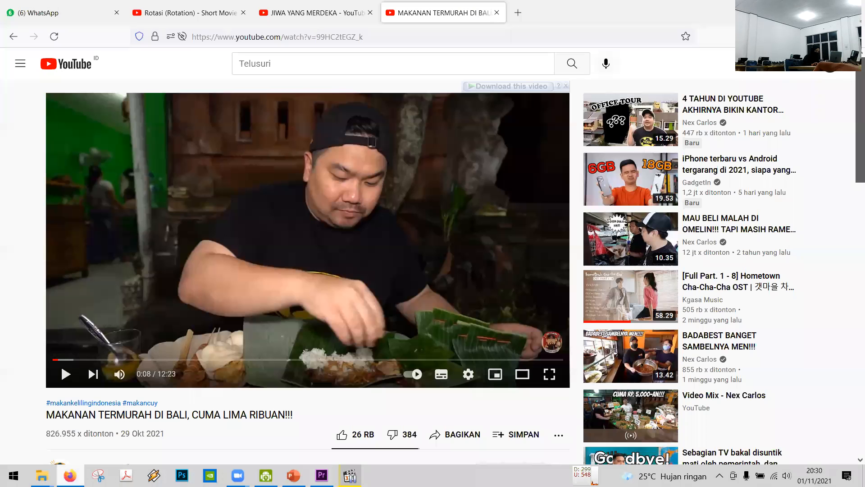
click(321, 476)
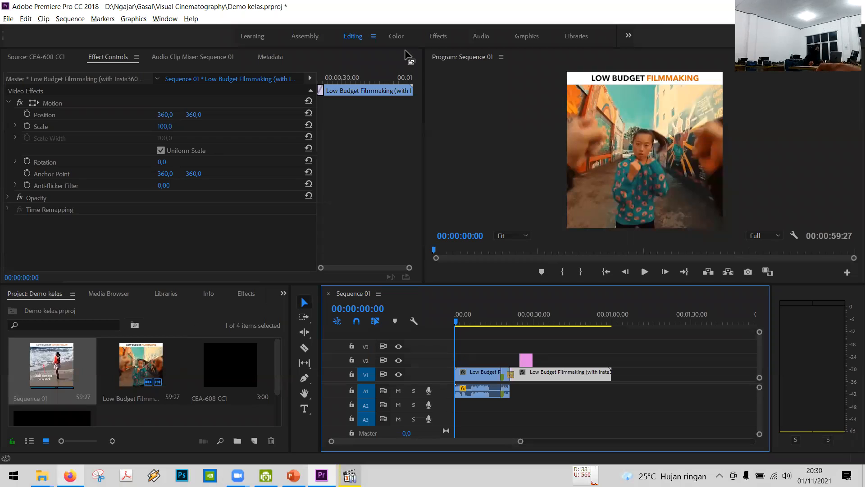